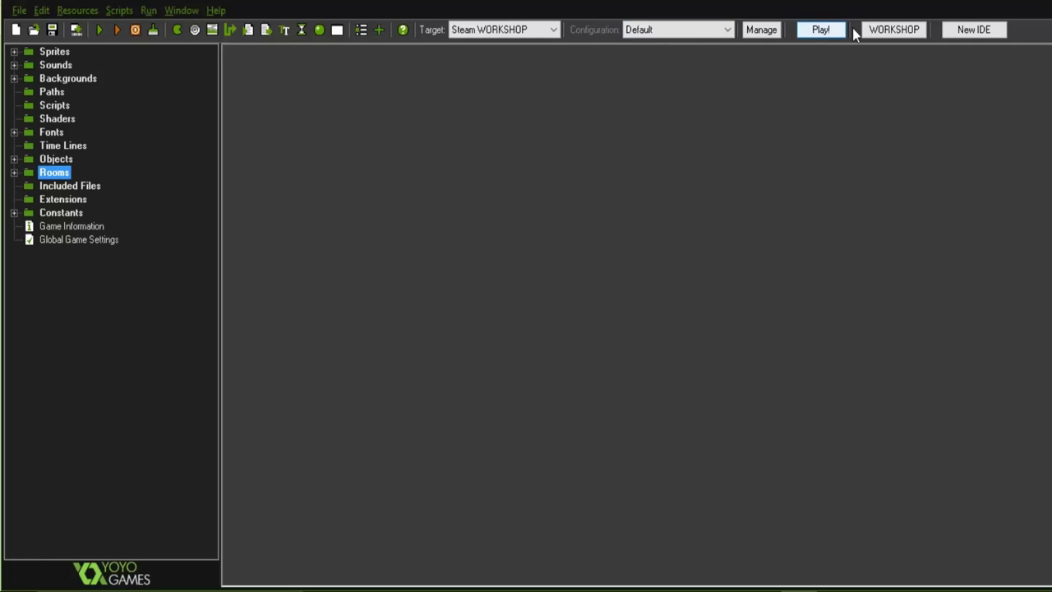
Step: Examine the list of available target platforms, including Android
click(554, 32)
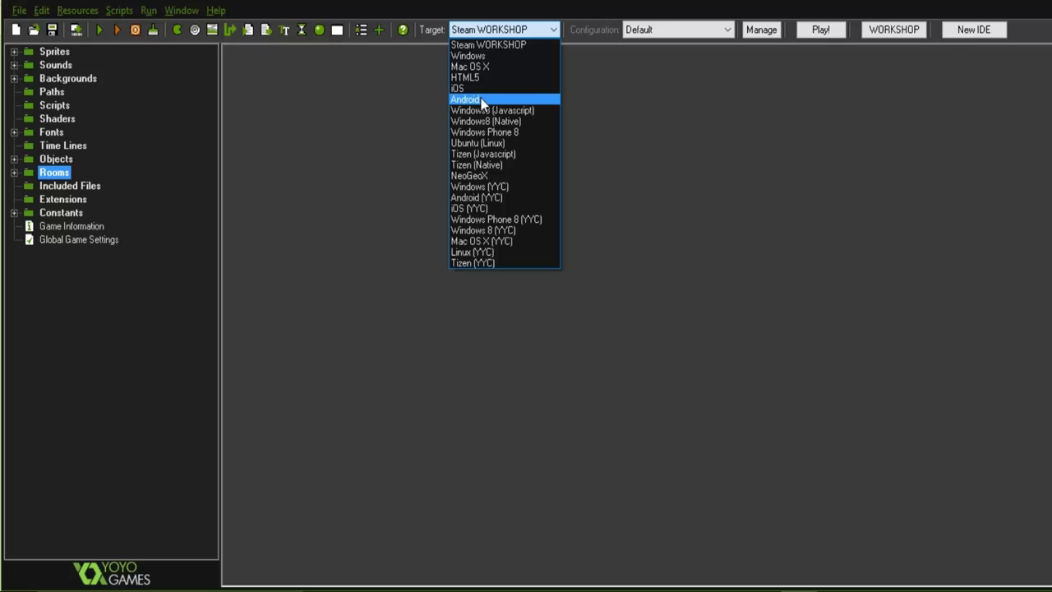
click(150, 342)
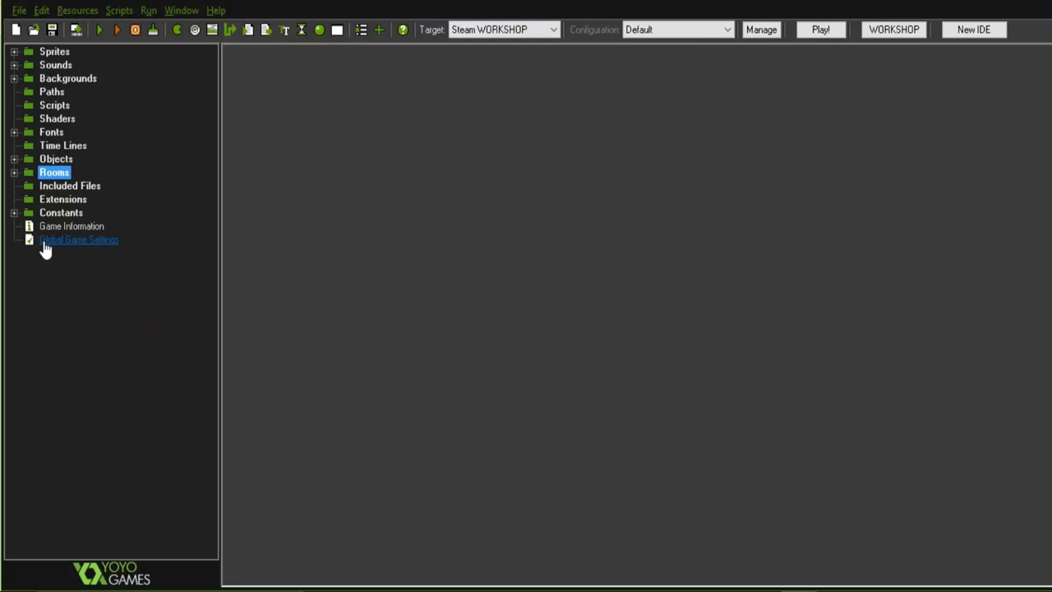
Step: Open the Android options in the Global Game Settings
double_click(82, 246)
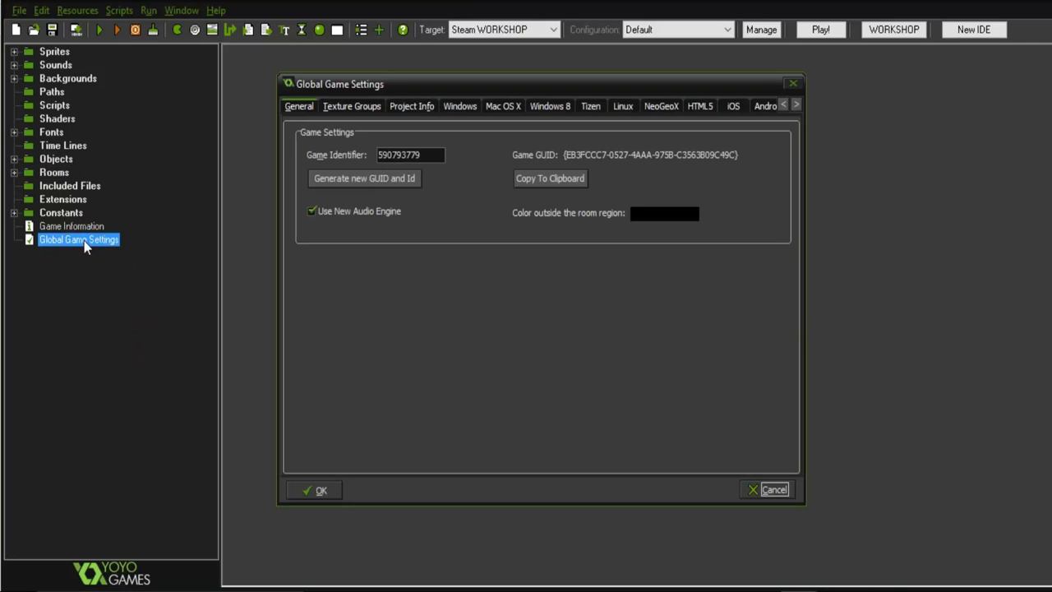
drag(672, 87, 668, 79)
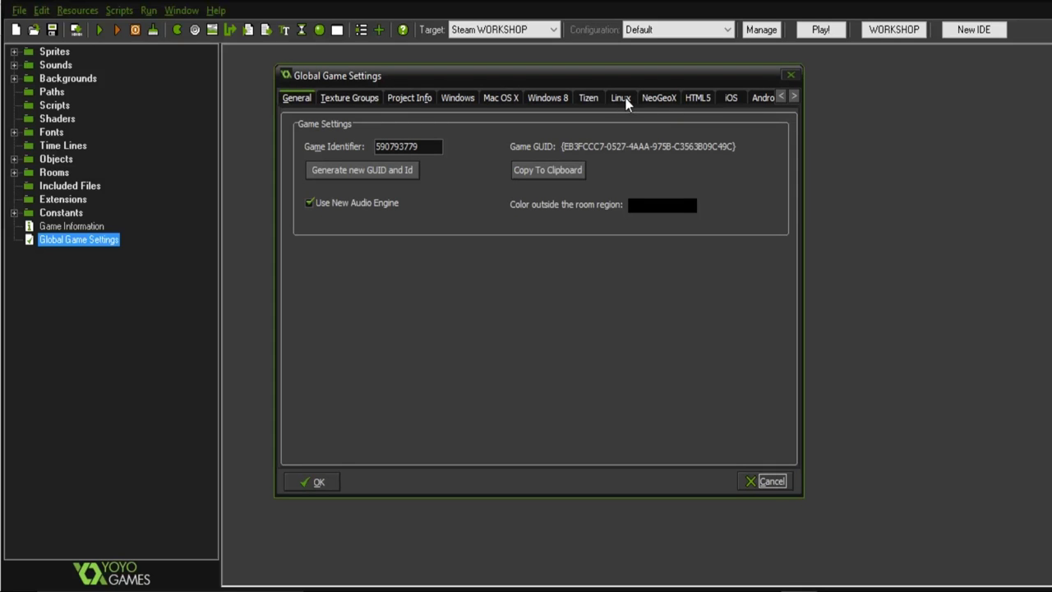
click(792, 96)
click(794, 96)
click(794, 97)
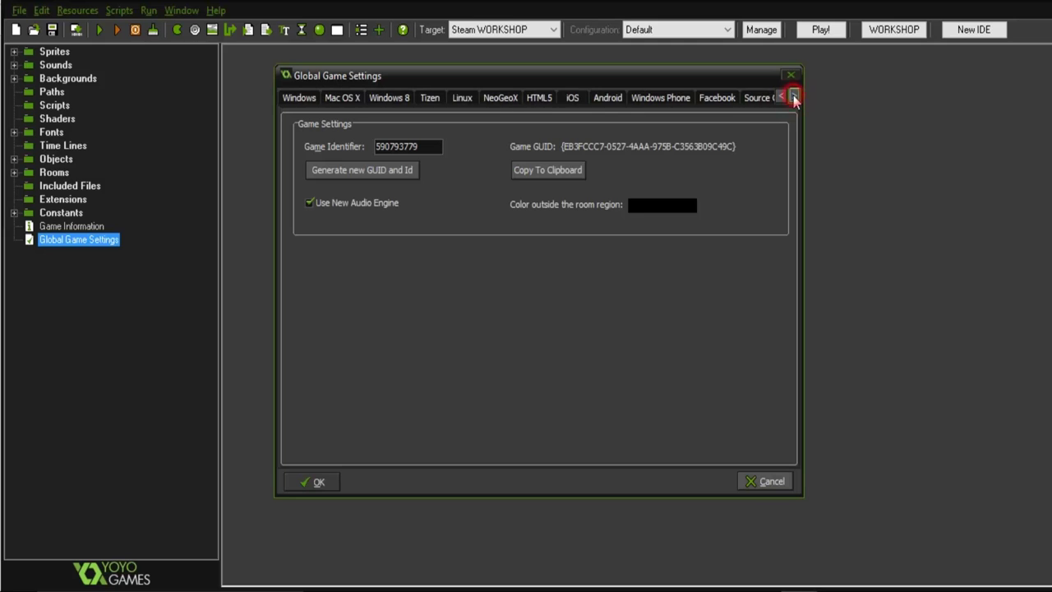
click(620, 97)
click(517, 238)
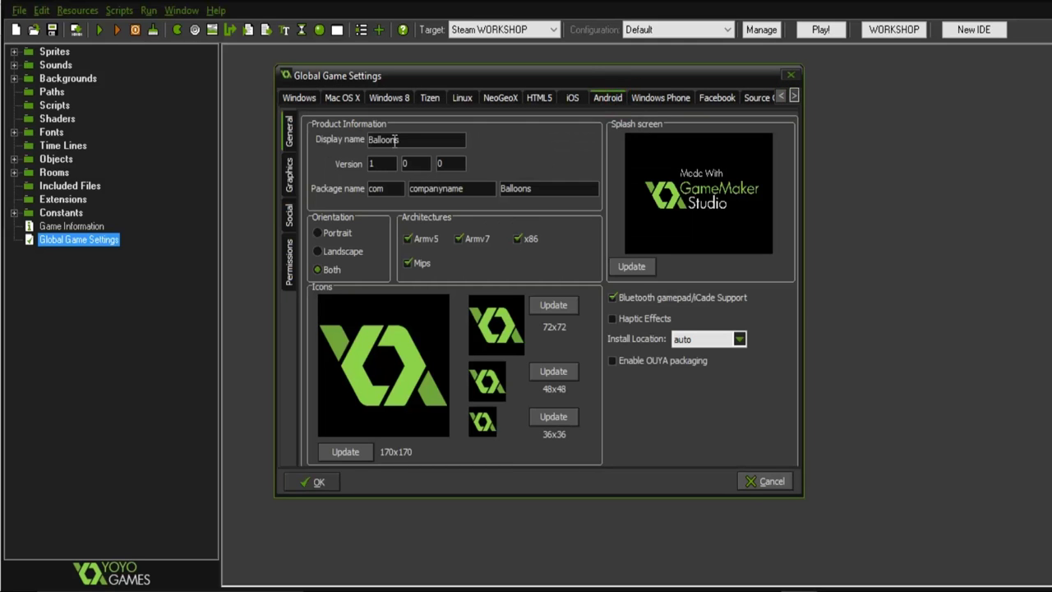
Step: Examine the Android display name and version fields, and close the Global Game Settings without saving
double_click(411, 139)
click(429, 139)
double_click(445, 139)
click(420, 140)
click(389, 165)
click(782, 480)
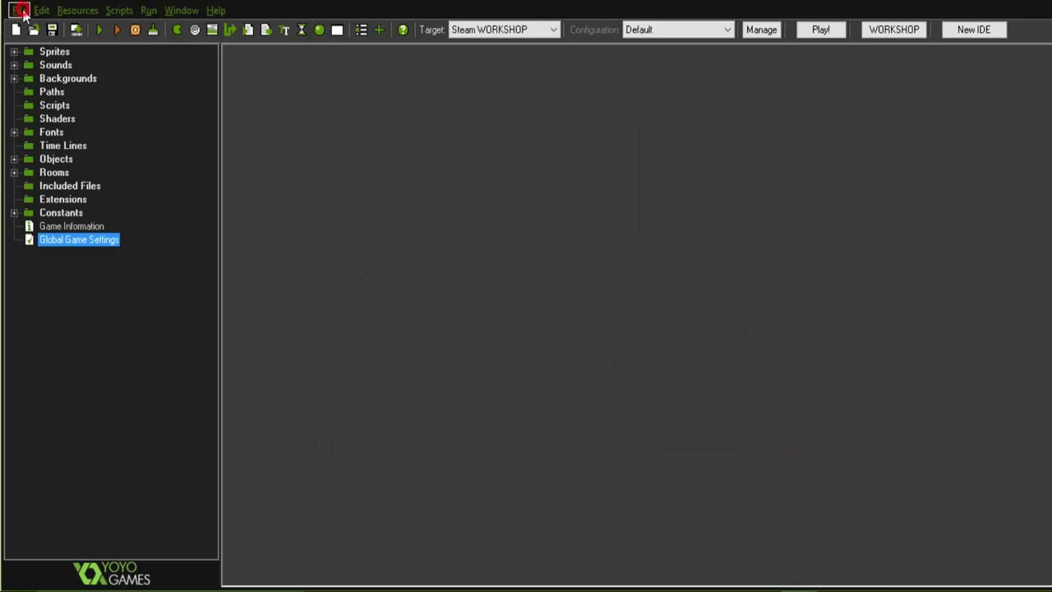
Step: Open the Android SDK preferences to examine the SDK, NDK and JDK locations
click(20, 11)
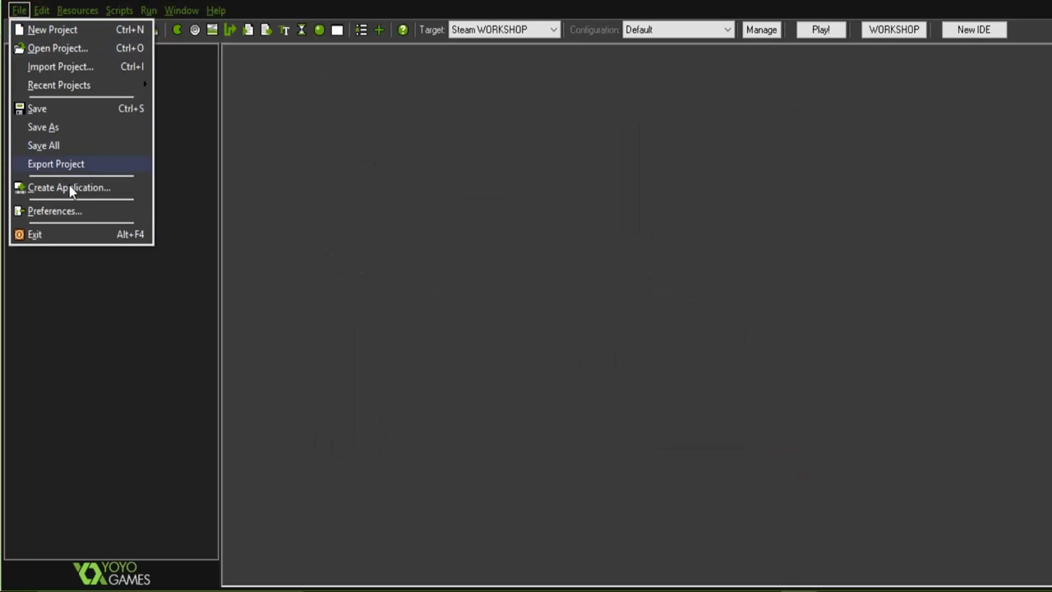
click(65, 215)
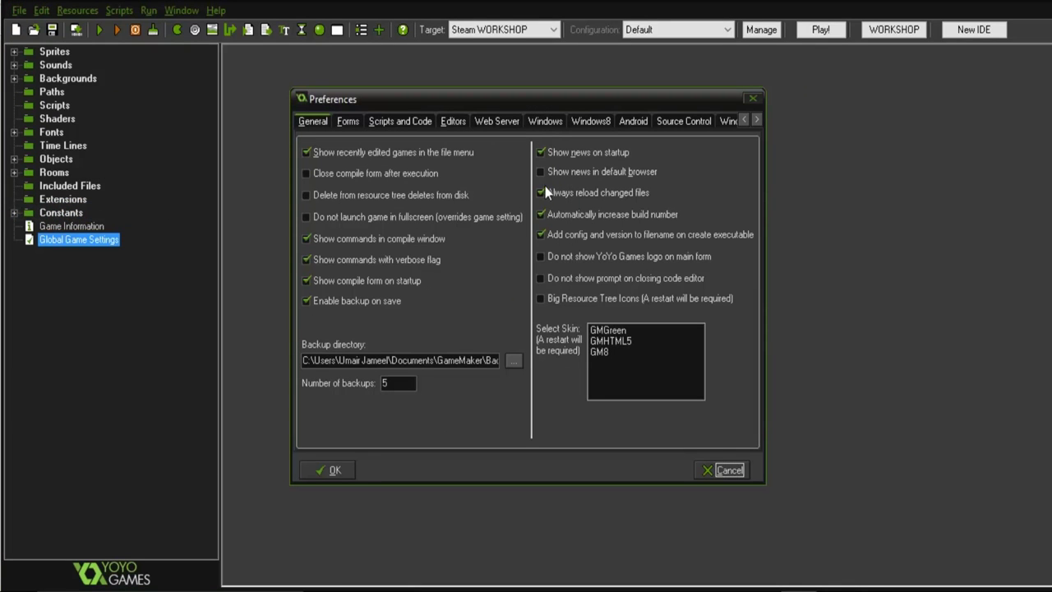
click(756, 121)
click(756, 121)
click(756, 121)
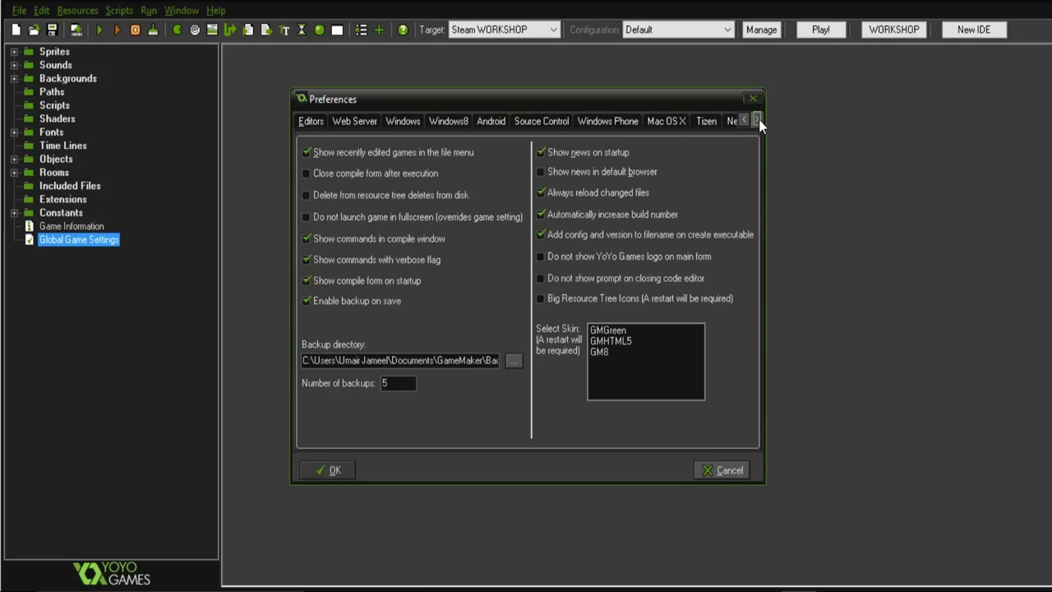
click(757, 121)
click(757, 121)
click(756, 121)
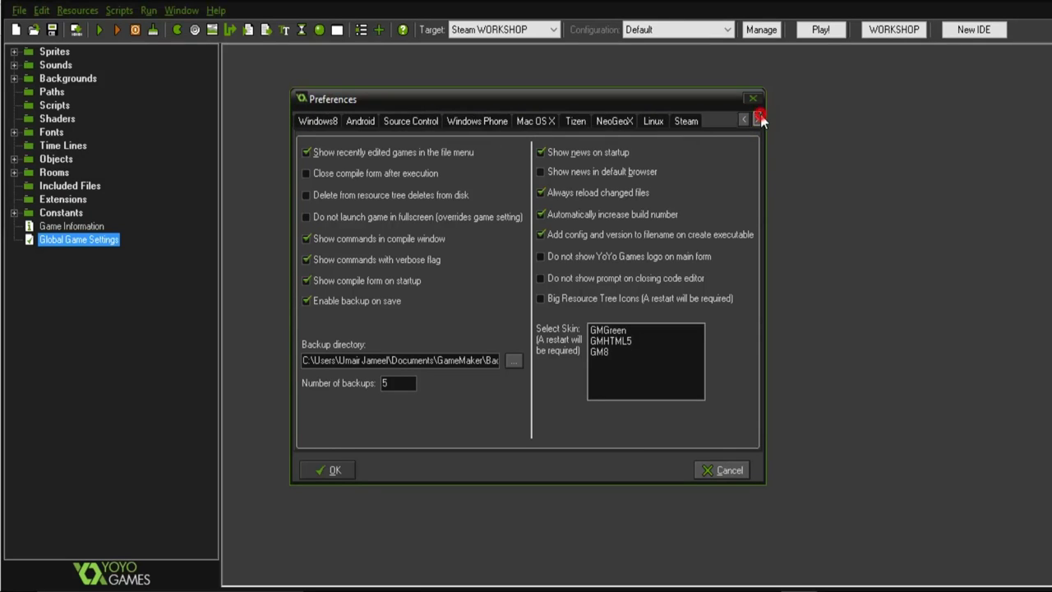
click(359, 123)
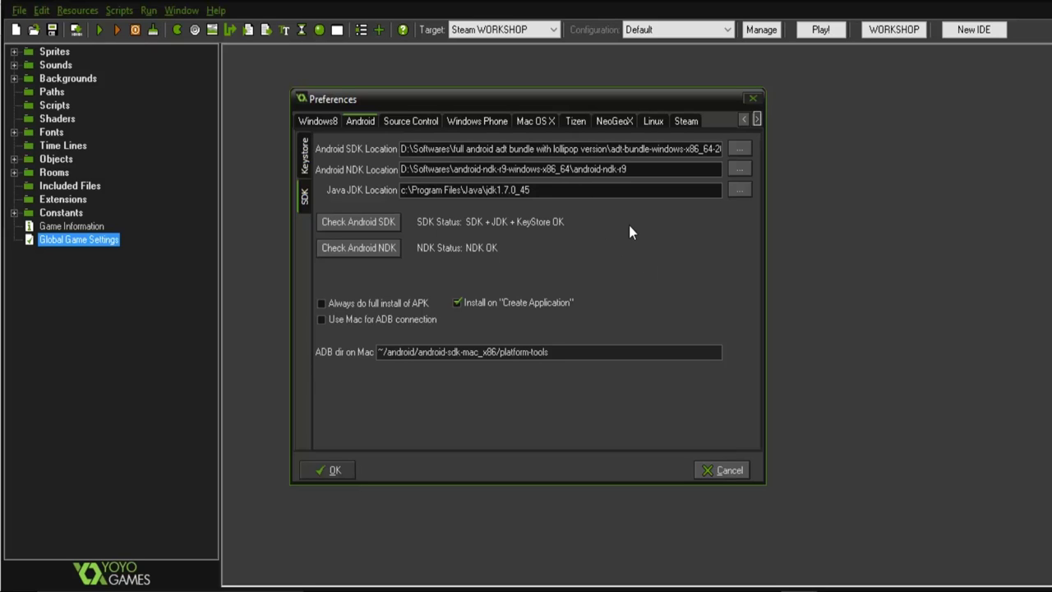
Step: Switch to Chrome and examine the jdk search results and Oracle's Java SE Downloads page
mouse_move(859, 583)
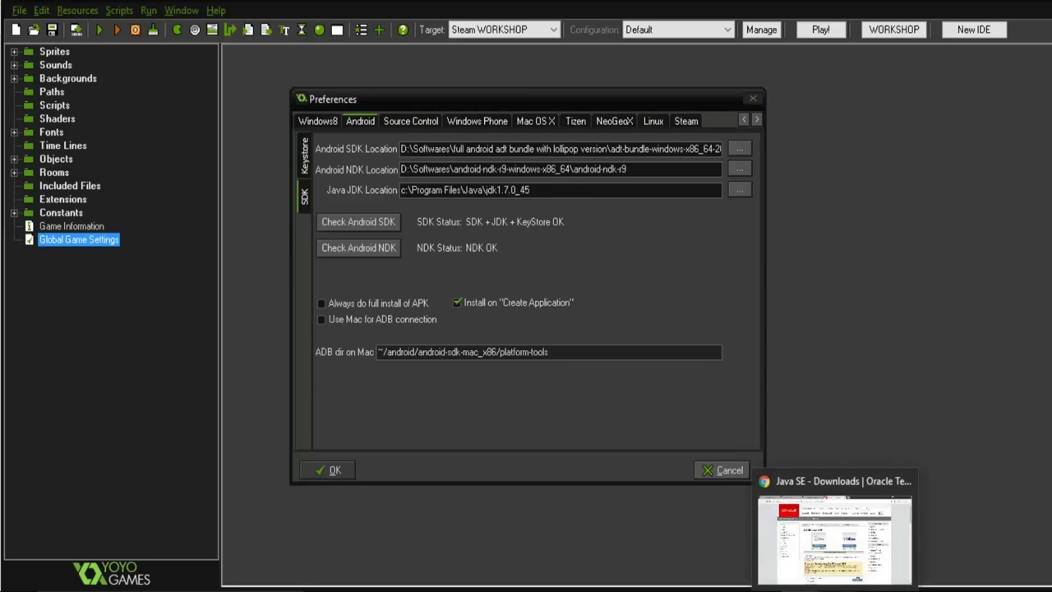
click(837, 526)
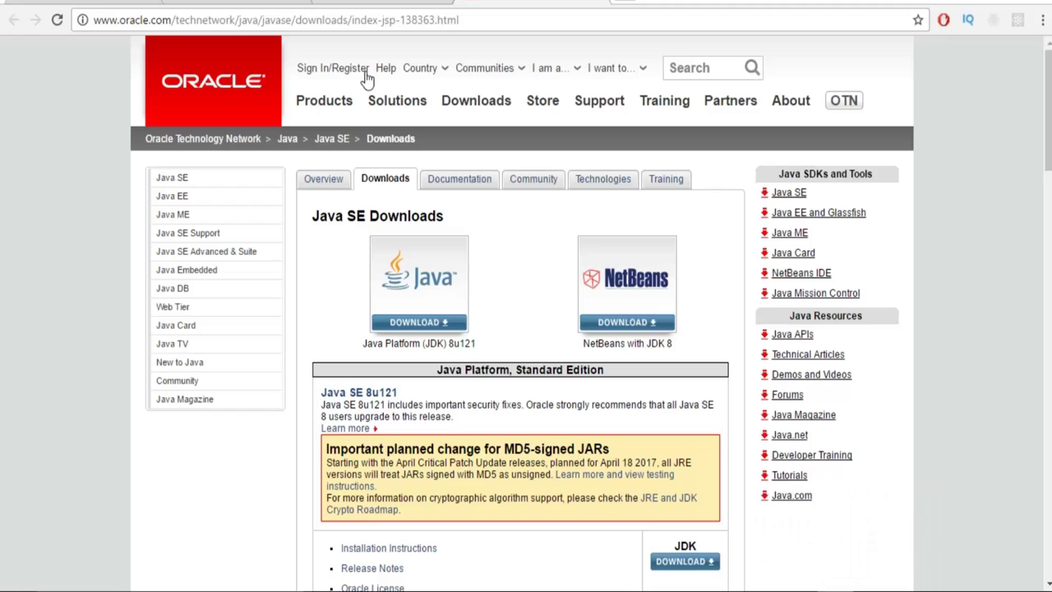
click(92, 4)
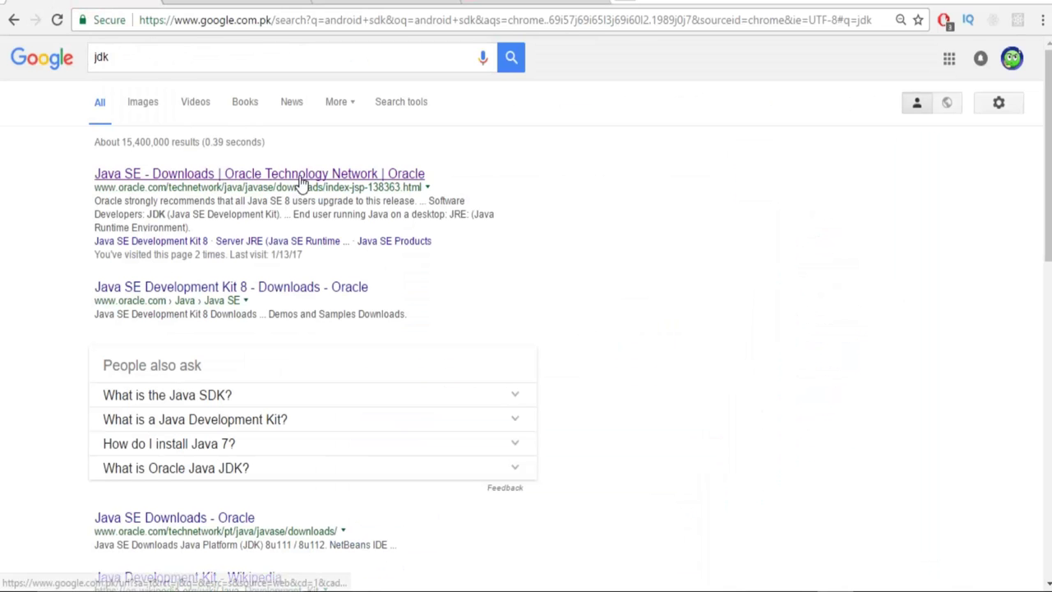
click(535, 3)
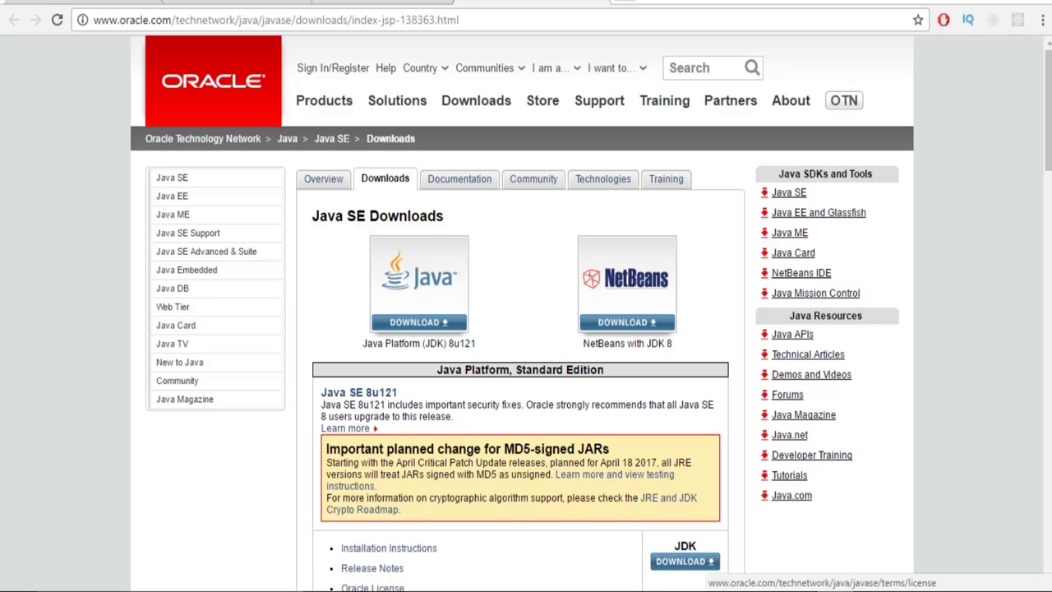
Step: Switch to File Explorer and browse from Program Files to the Java\jdk1.7.0_45\bin folder
mouse_move(386, 581)
click(370, 547)
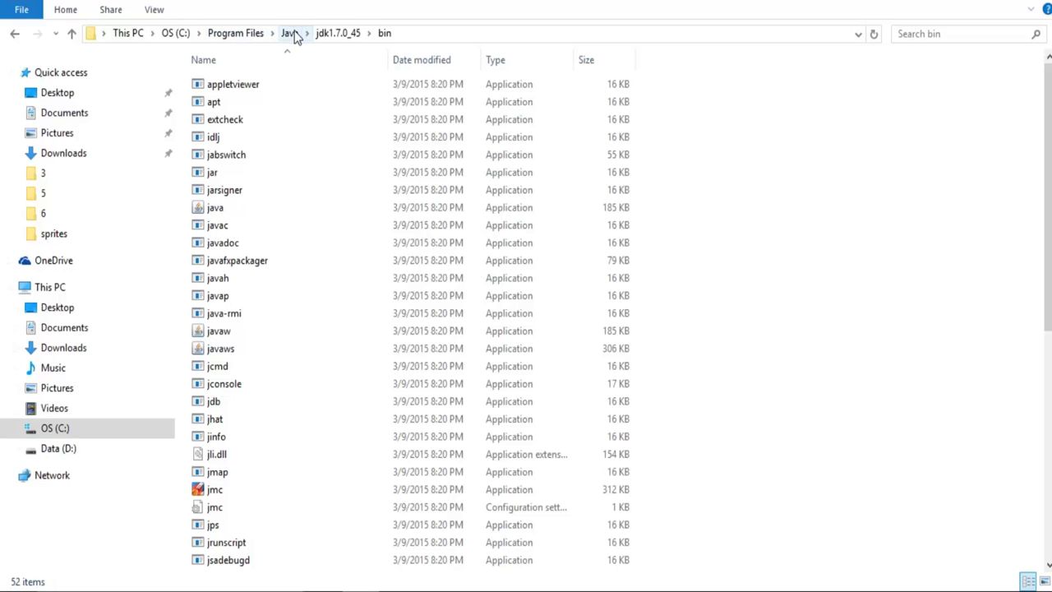
click(249, 33)
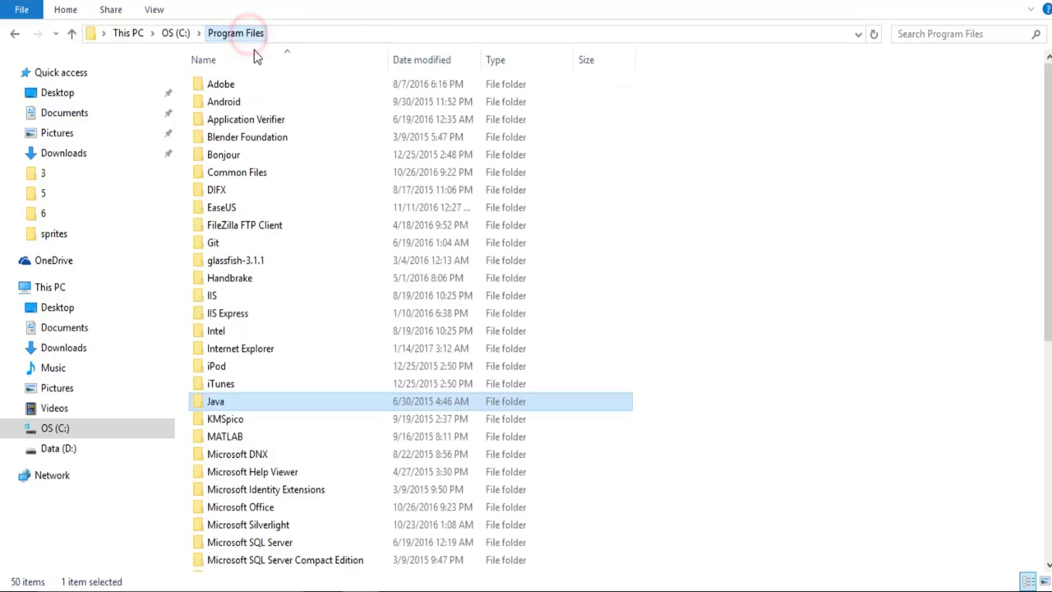
double_click(220, 402)
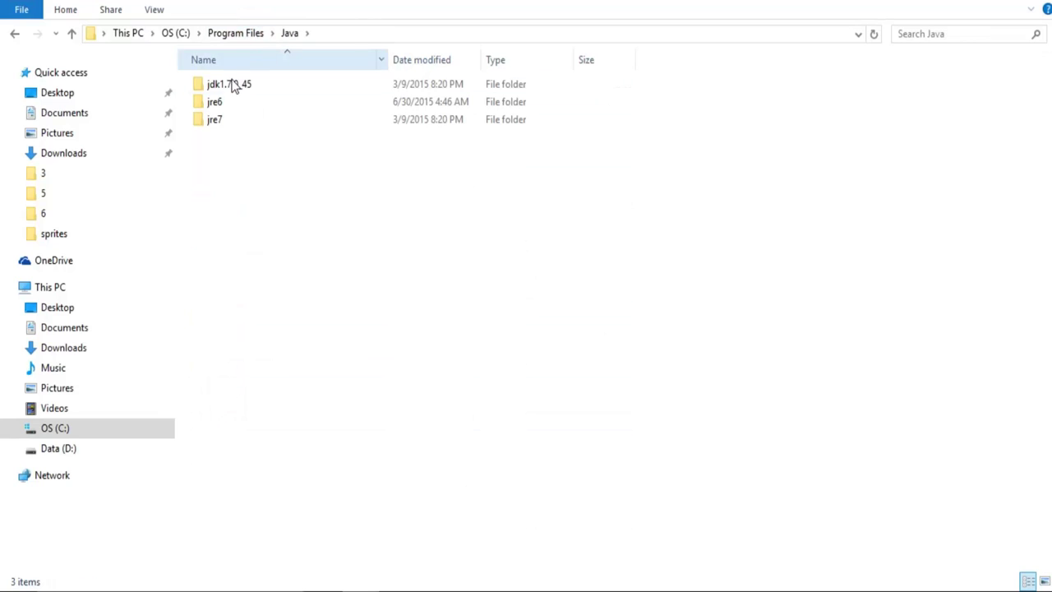
double_click(247, 86)
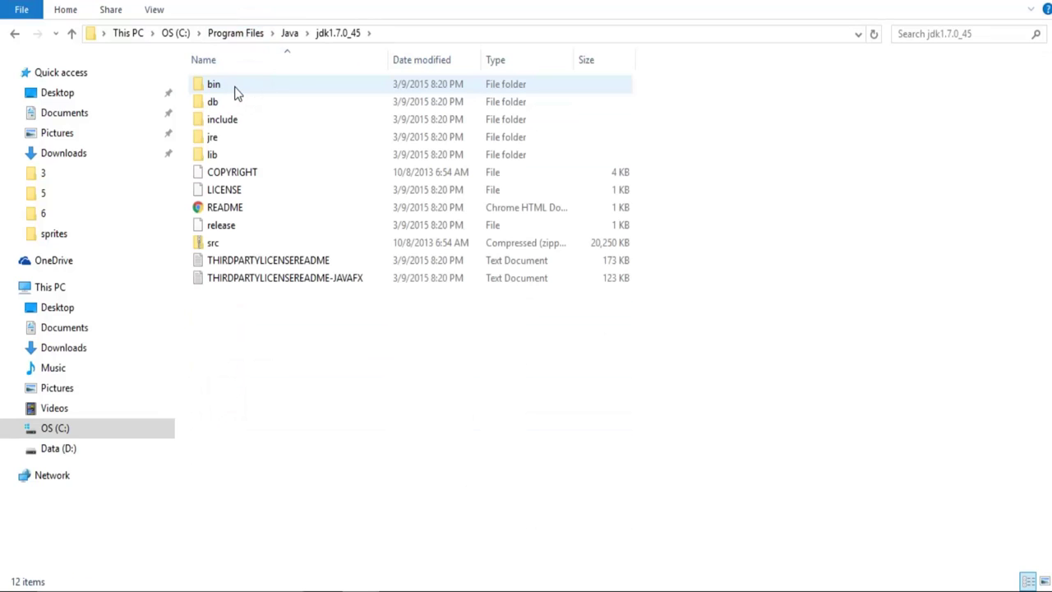
double_click(236, 91)
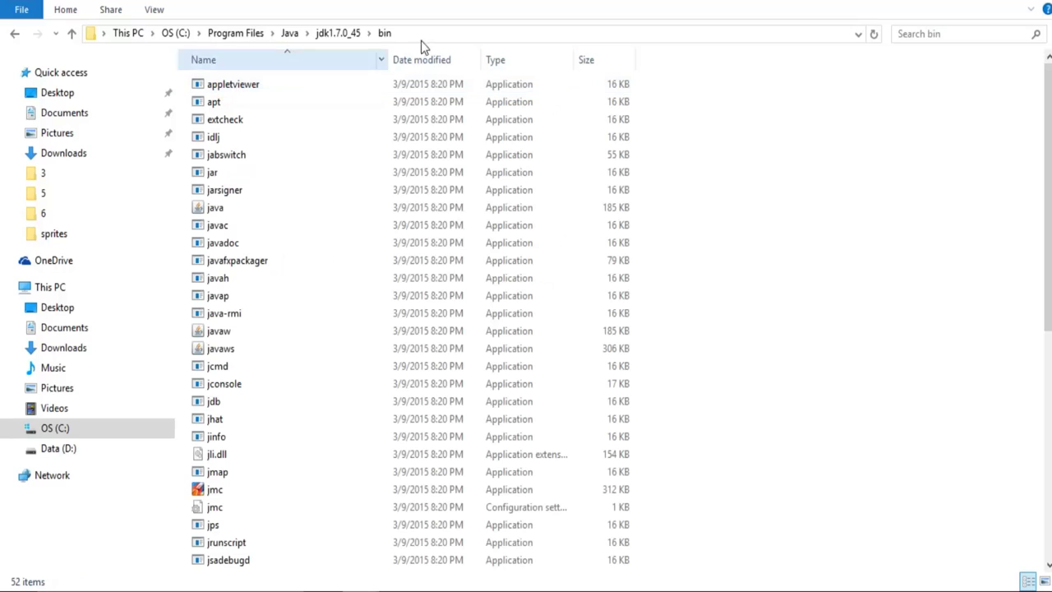
Step: Select the bin folder's full path, C:\Program Files\Java\jdk1.7.0_45\bin
click(445, 35)
click(313, 33)
double_click(313, 34)
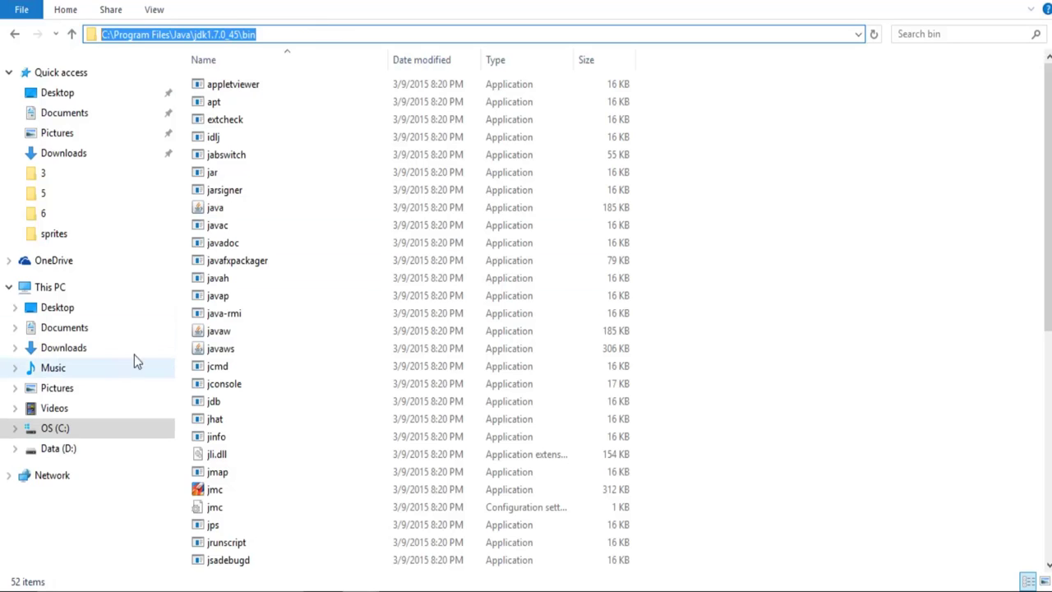
Step: Open the Environment Variables from this PC's advanced system settings and place that window beside System Properties
right_click(45, 289)
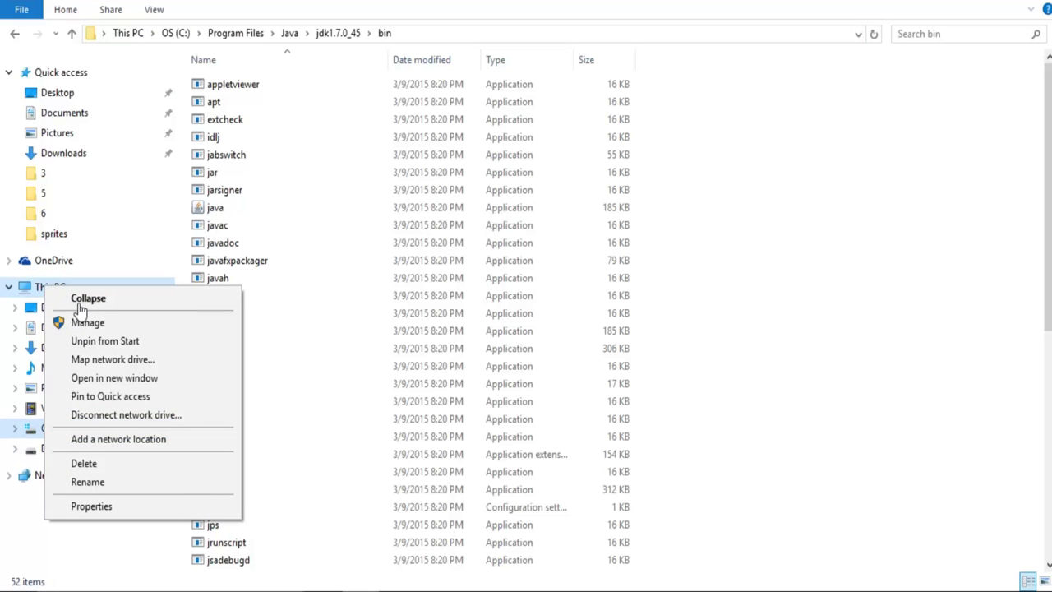
click(130, 514)
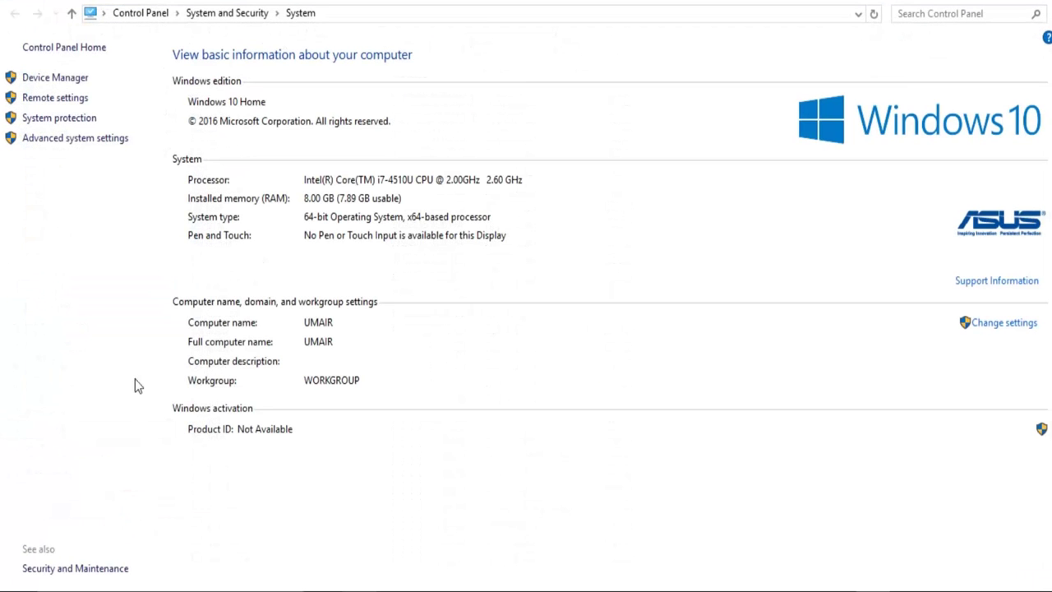
click(65, 139)
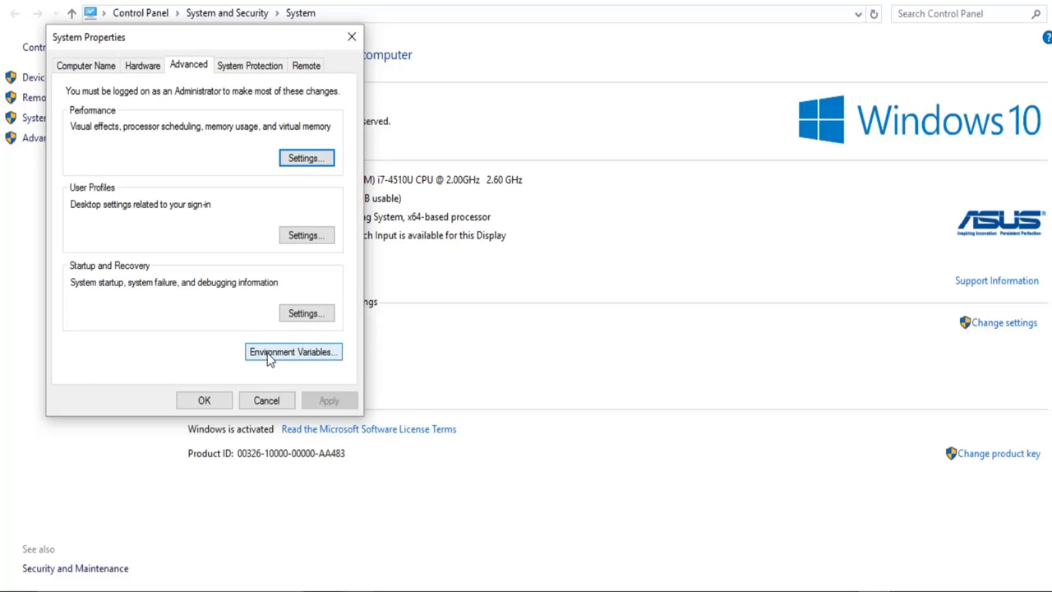
click(290, 353)
click(480, 51)
drag(503, 52, 581, 46)
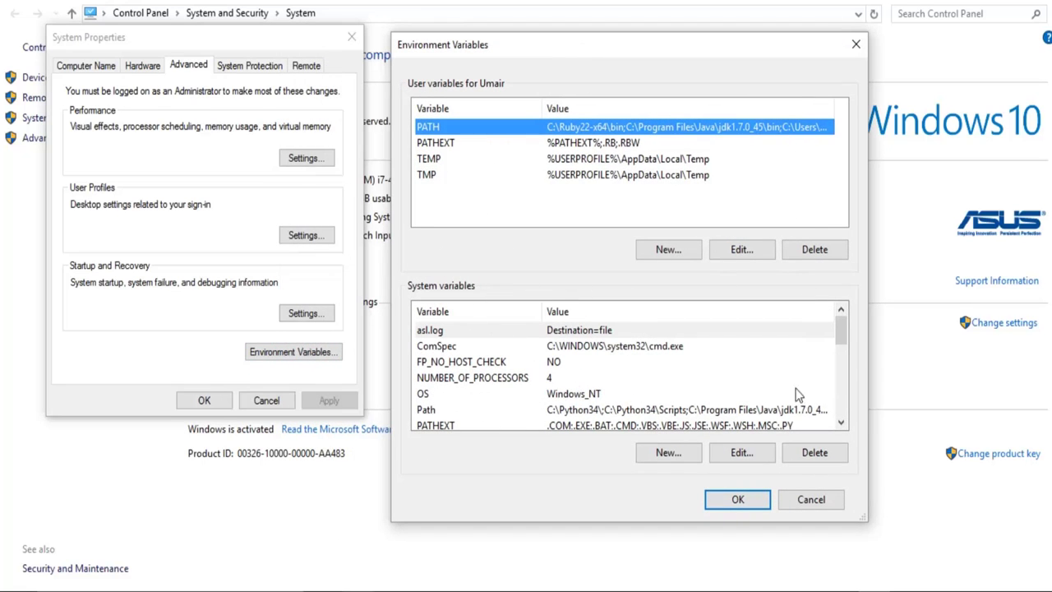
Step: Look through the system variables and select Path
scroll(622, 354, down, 2)
scroll(585, 382, down, 2)
scroll(528, 382, up, 4)
click(426, 409)
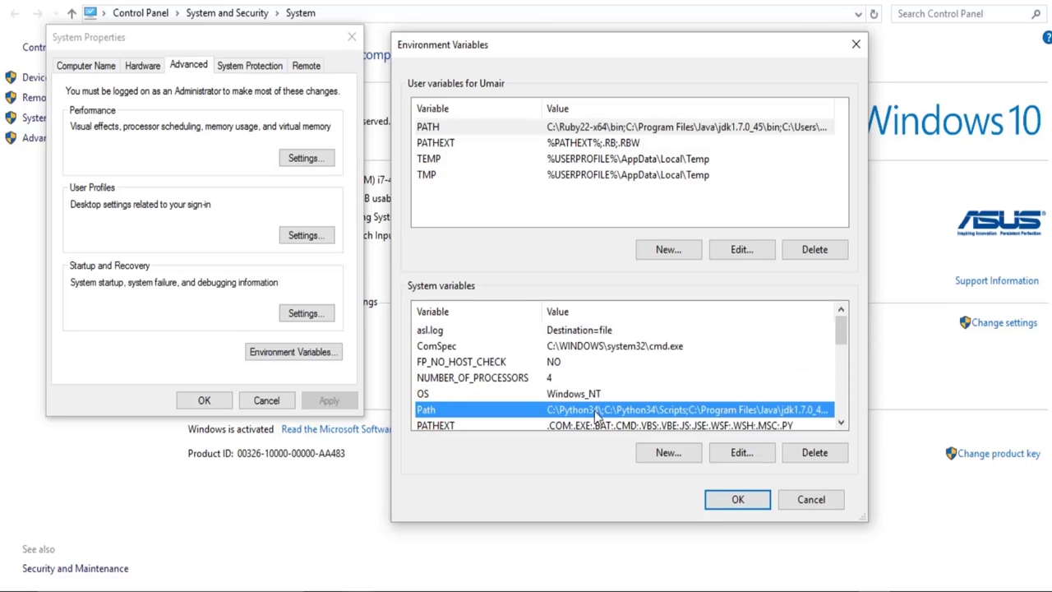
Step: Check the user PATH variable for the C:\Program Files\Java\jdk1.7.0_45\bin entry, leaving the new entry blank, and accept all dialogs
click(738, 251)
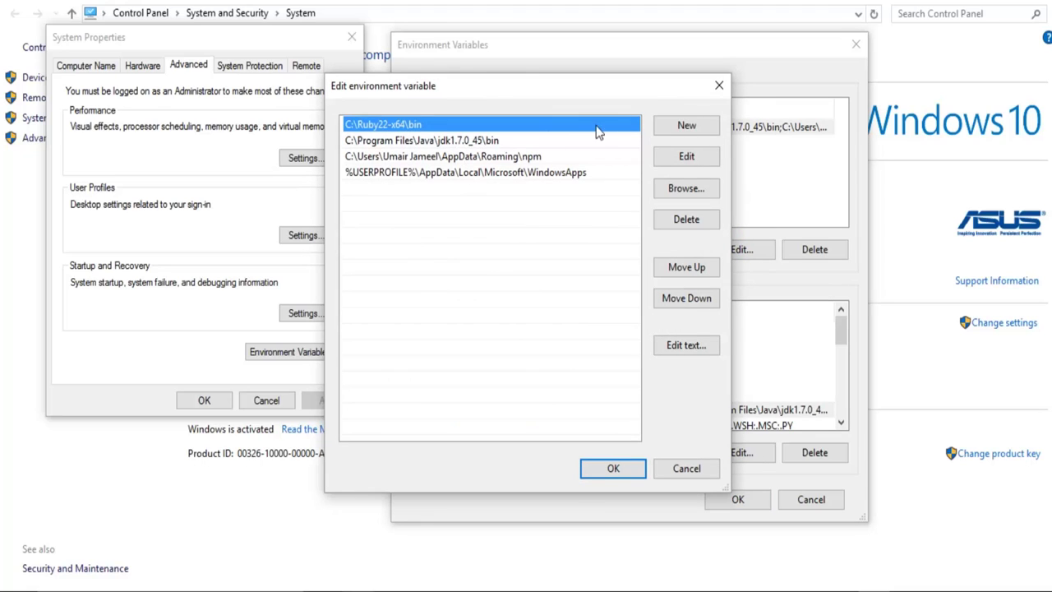
click(687, 127)
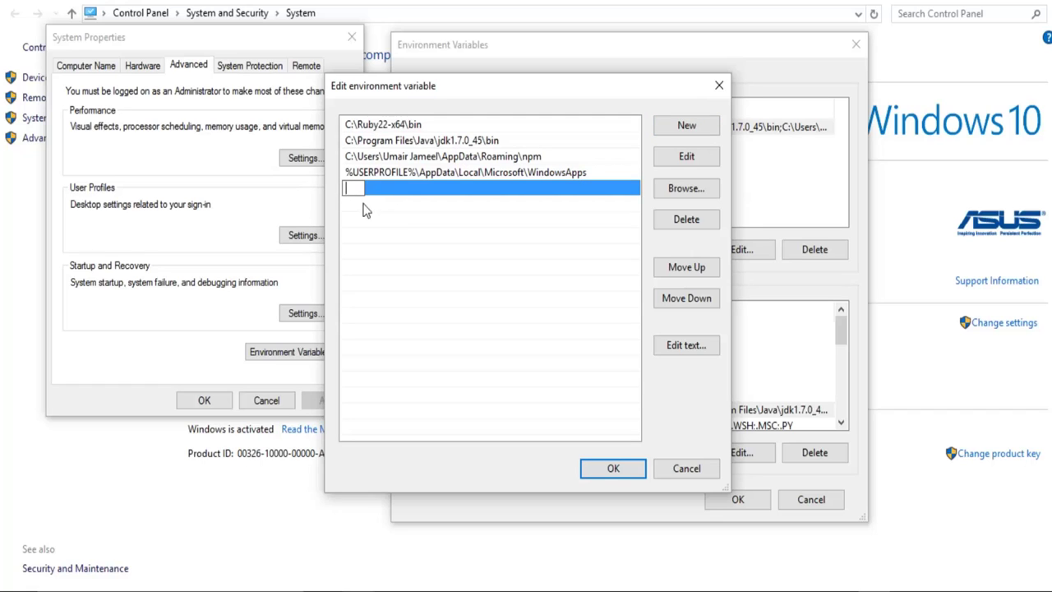
click(503, 141)
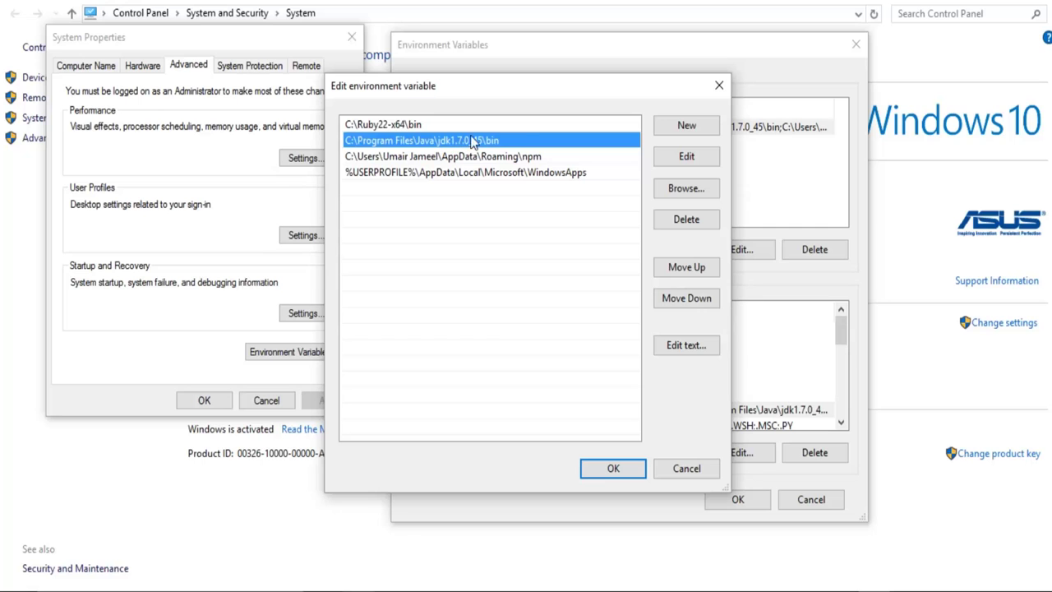
click(612, 468)
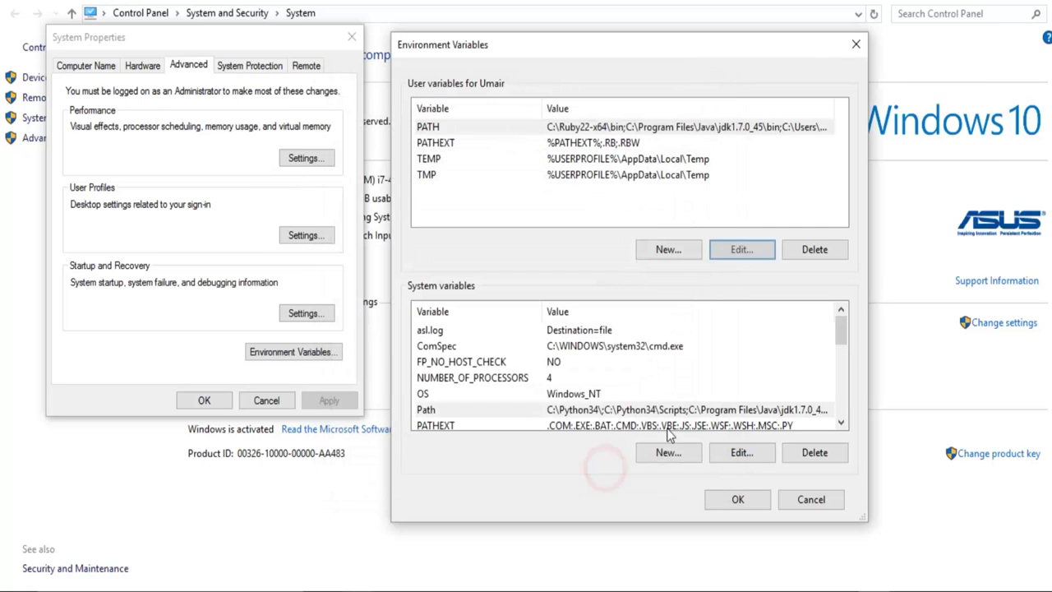
click(737, 500)
click(205, 400)
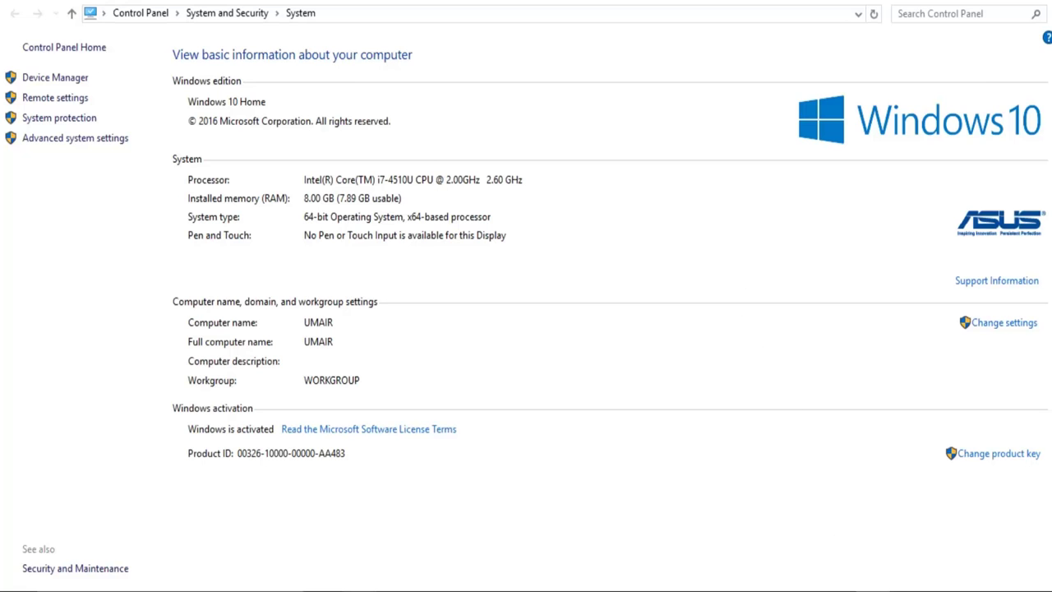
Step: Switch to Chrome and examine the Android NDK page on developer.android.com
click(804, 591)
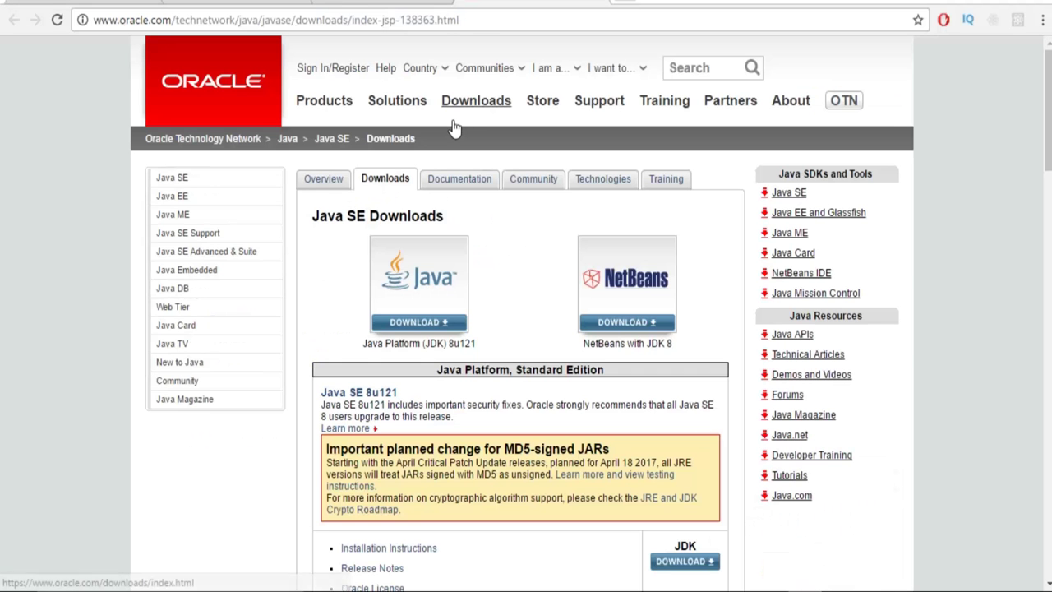
key(ctrl+Tab)
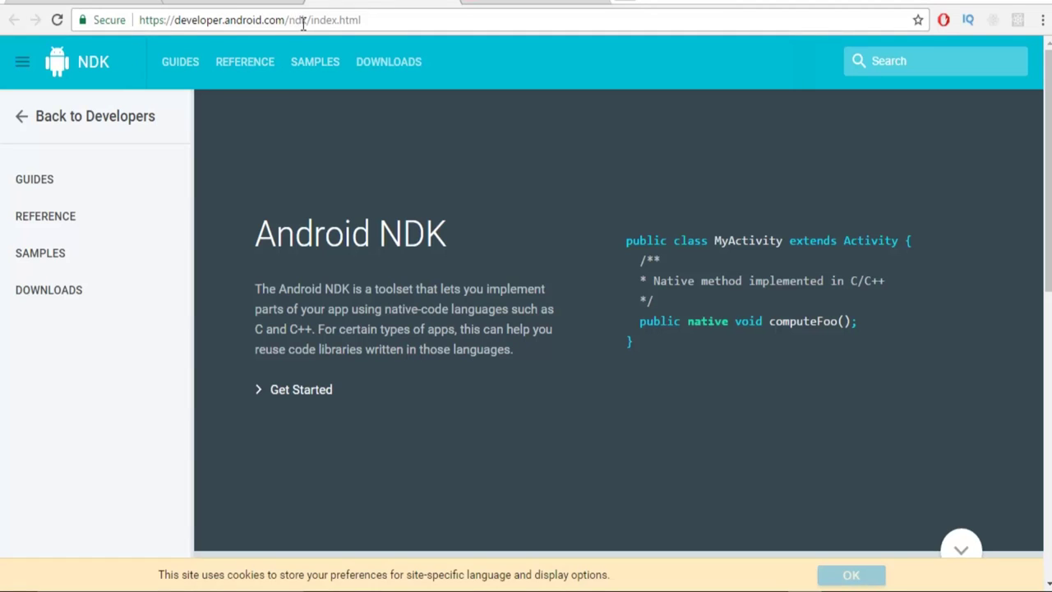
scroll(230, 341, down, 5)
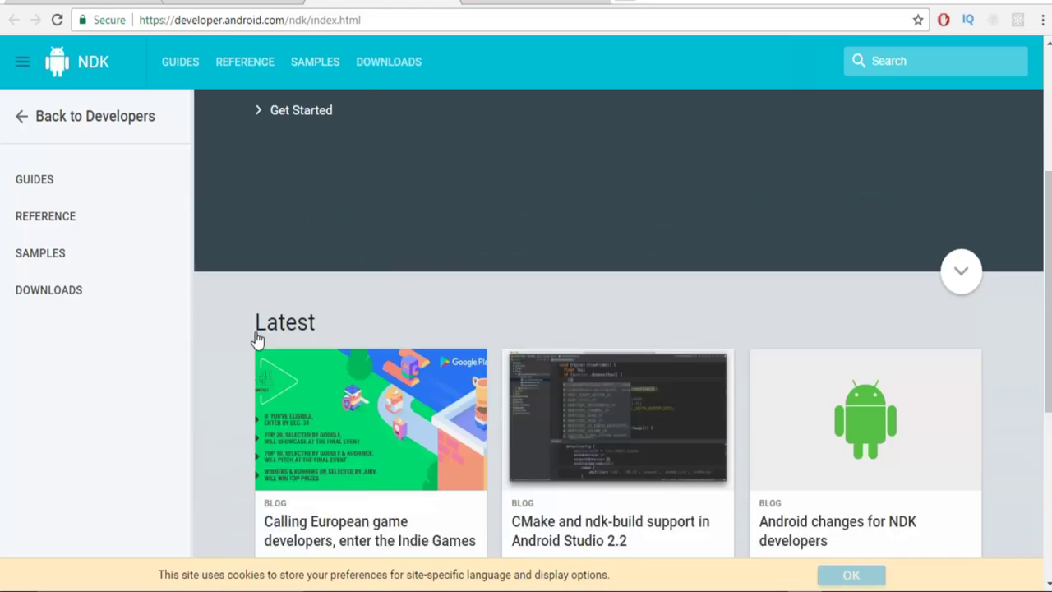
Step: Look through the Android NDK page, open its Downloads page, and switch to the Android Studio download page
scroll(232, 370, down, 3)
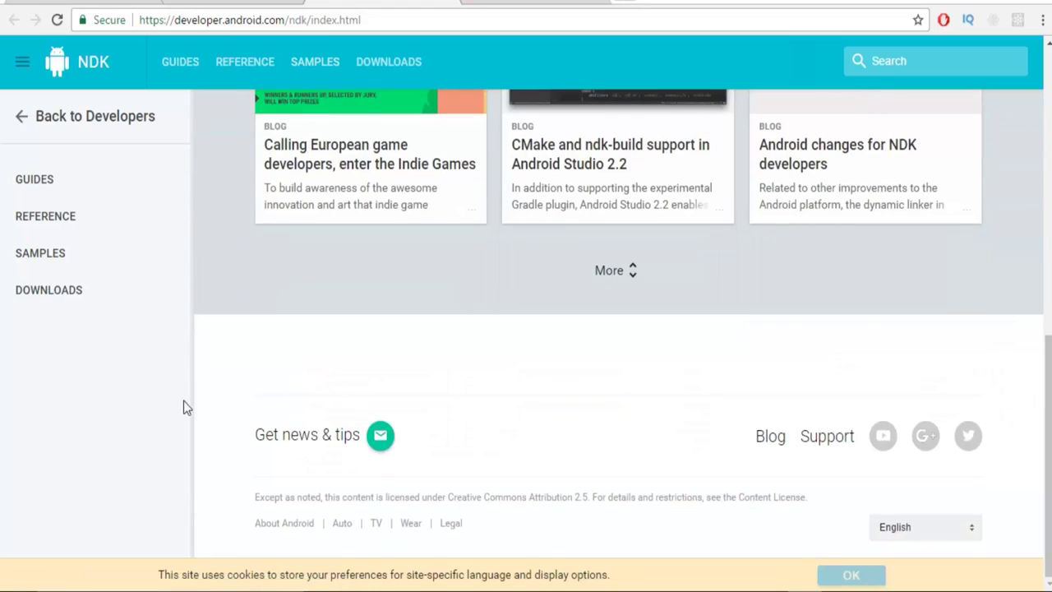
scroll(169, 381, up, 10)
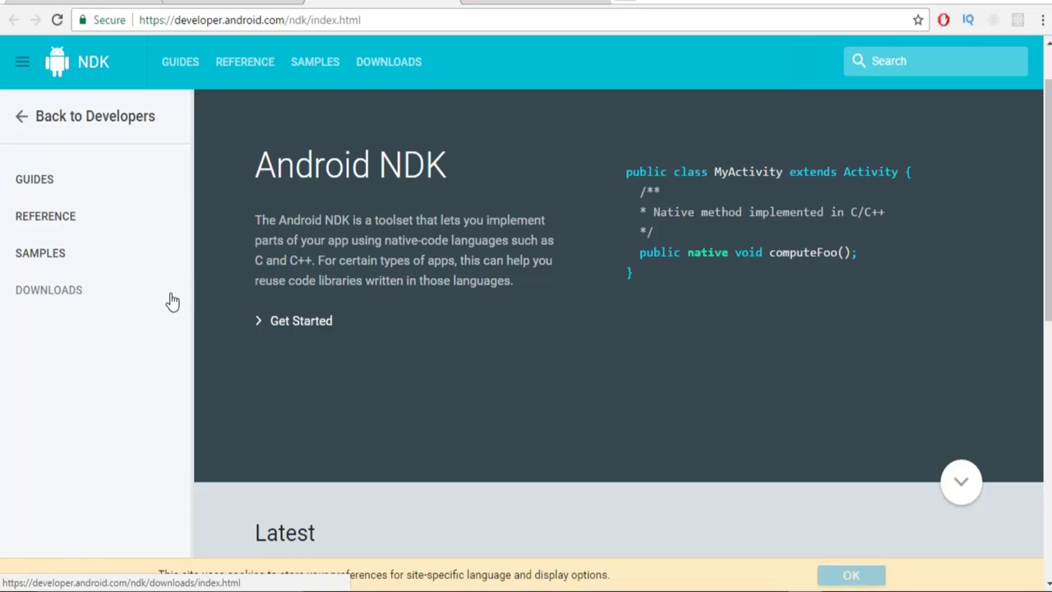
scroll(175, 305, down, 1)
scroll(174, 309, down, 4)
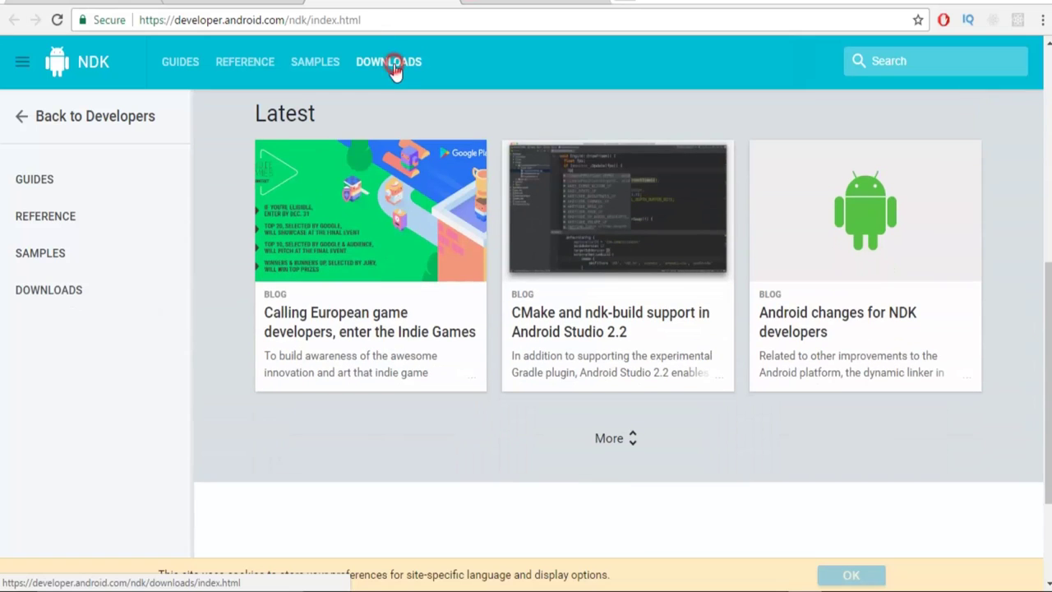
click(393, 71)
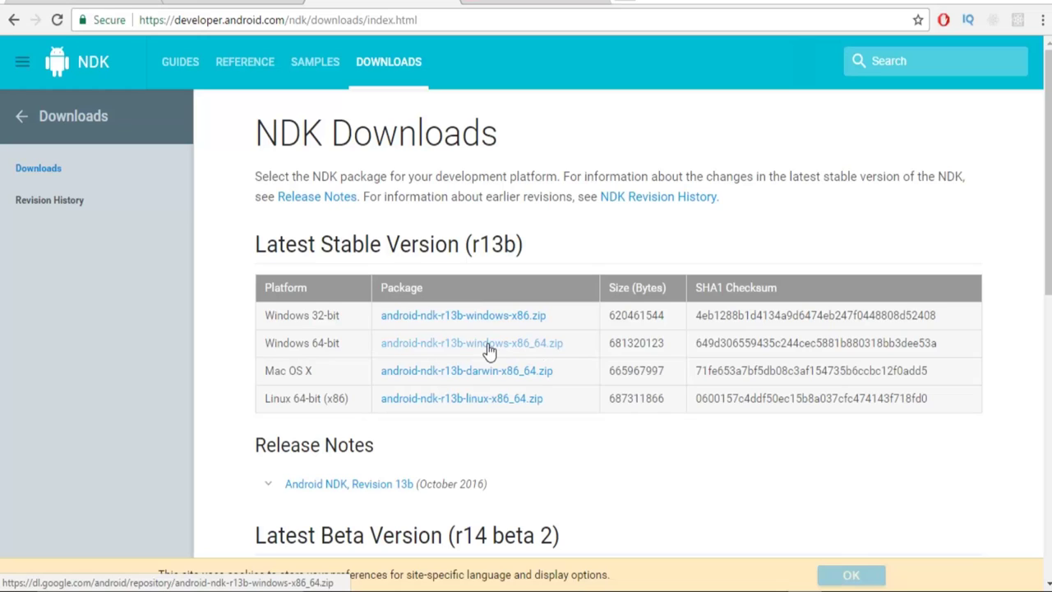
click(236, 2)
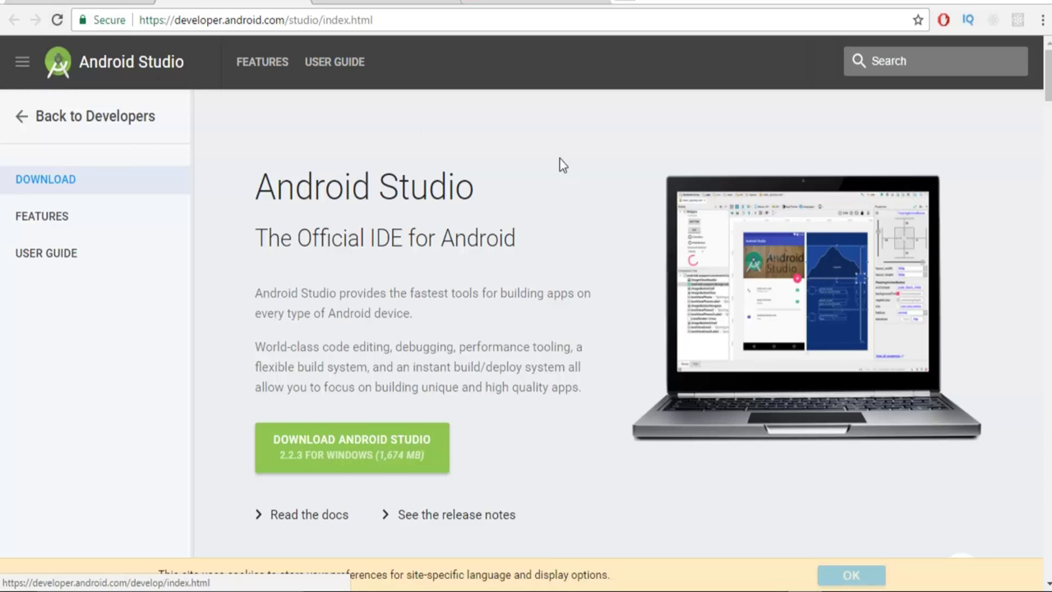
Step: Switch to Android SDK Manager, look through its packages, and collapse the groups from Tools through Android 5.0 (API 21)
mouse_move(361, 590)
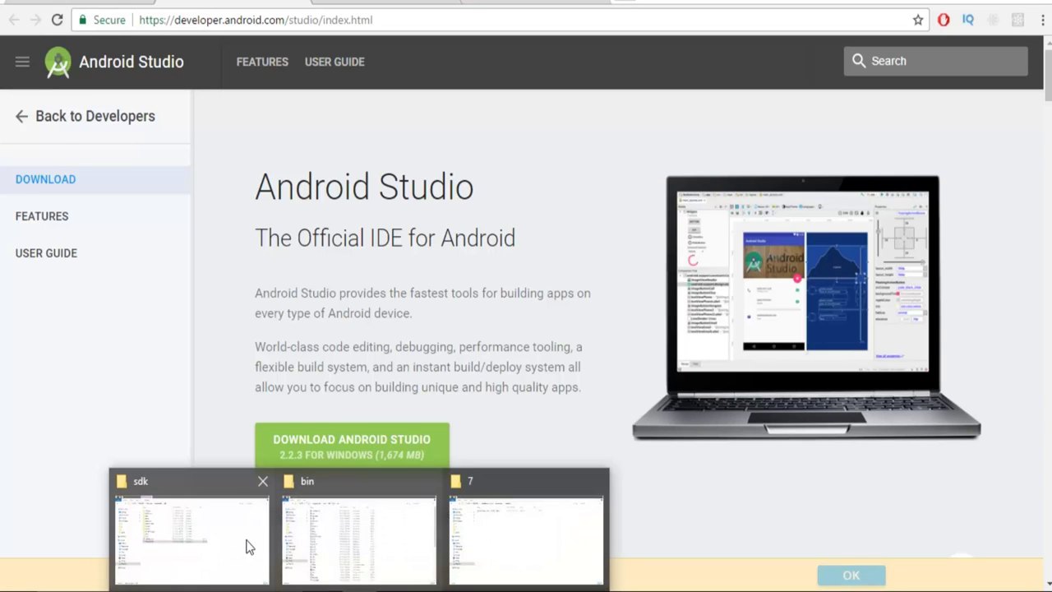
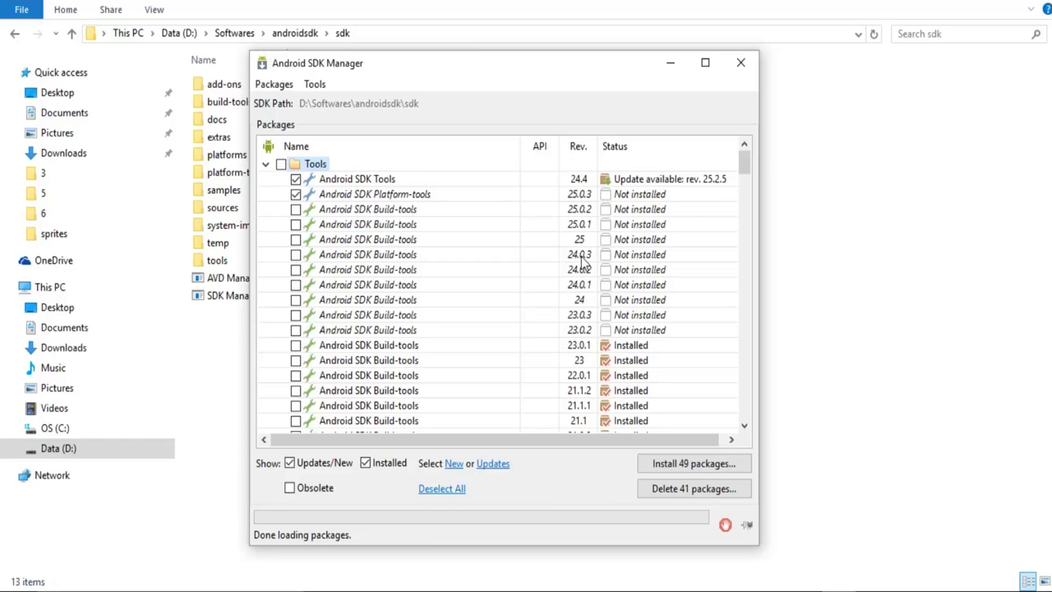
scroll(581, 262, down, 10)
scroll(581, 261, up, 10)
click(265, 164)
click(266, 180)
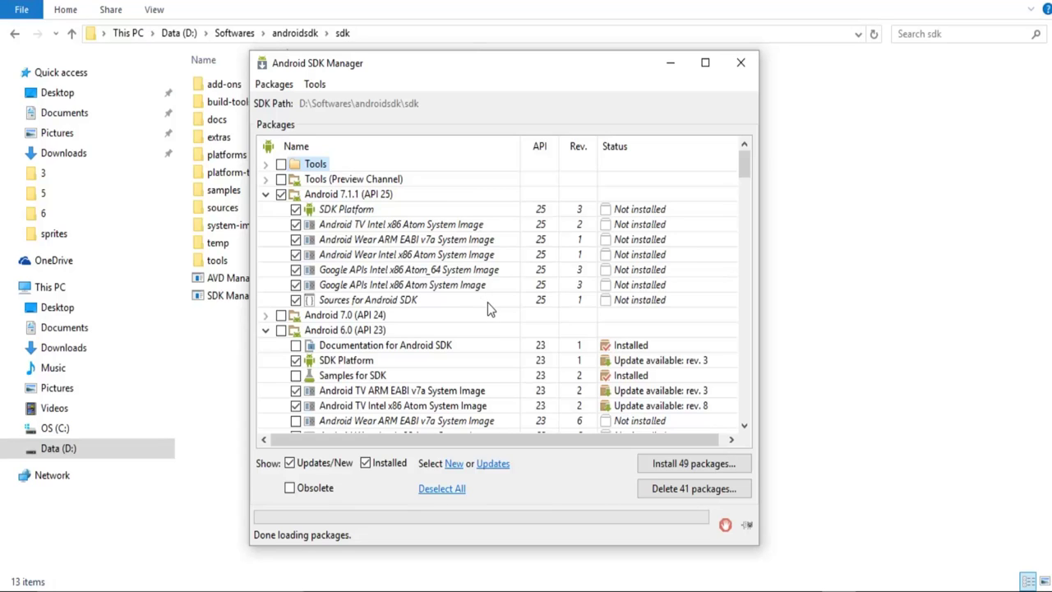
click(266, 196)
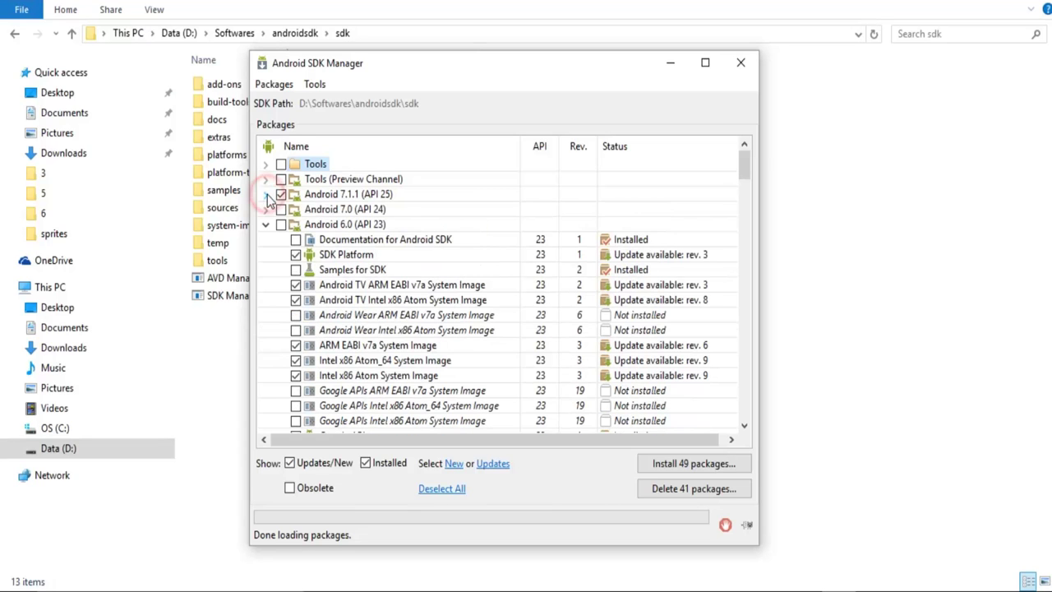
click(265, 224)
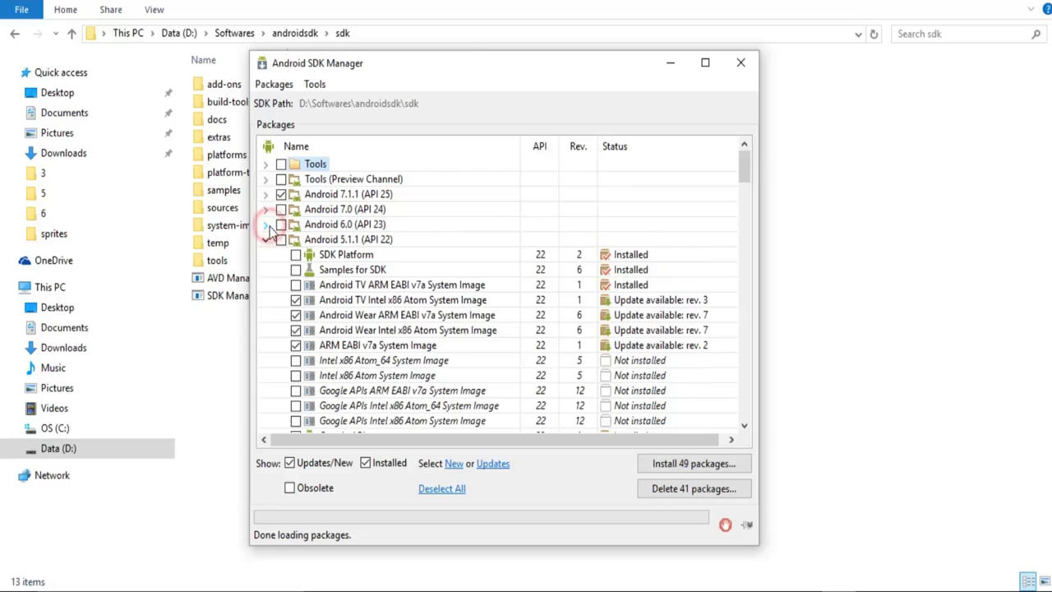
click(264, 239)
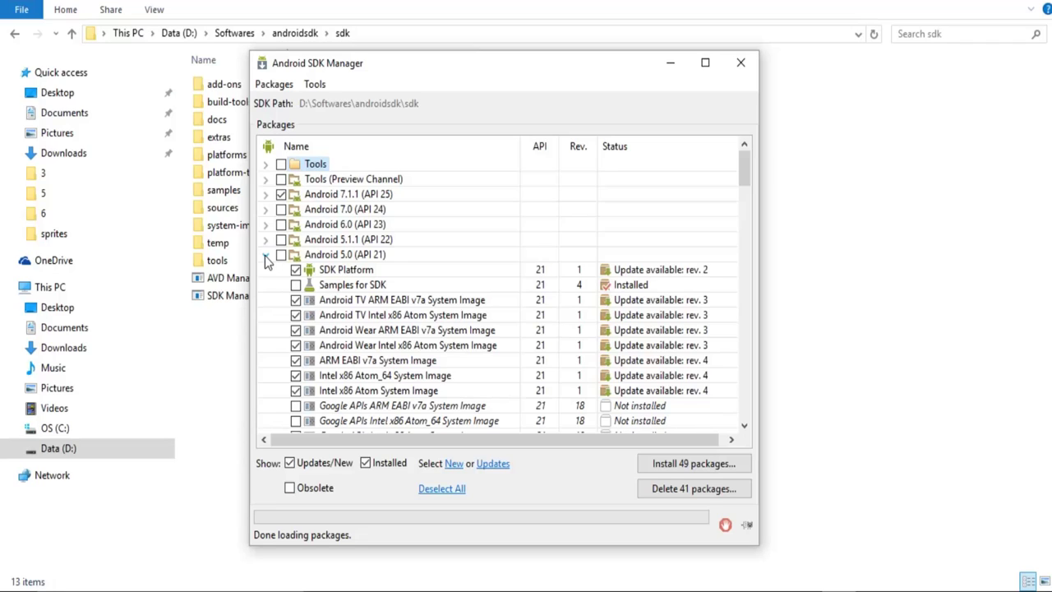
click(264, 255)
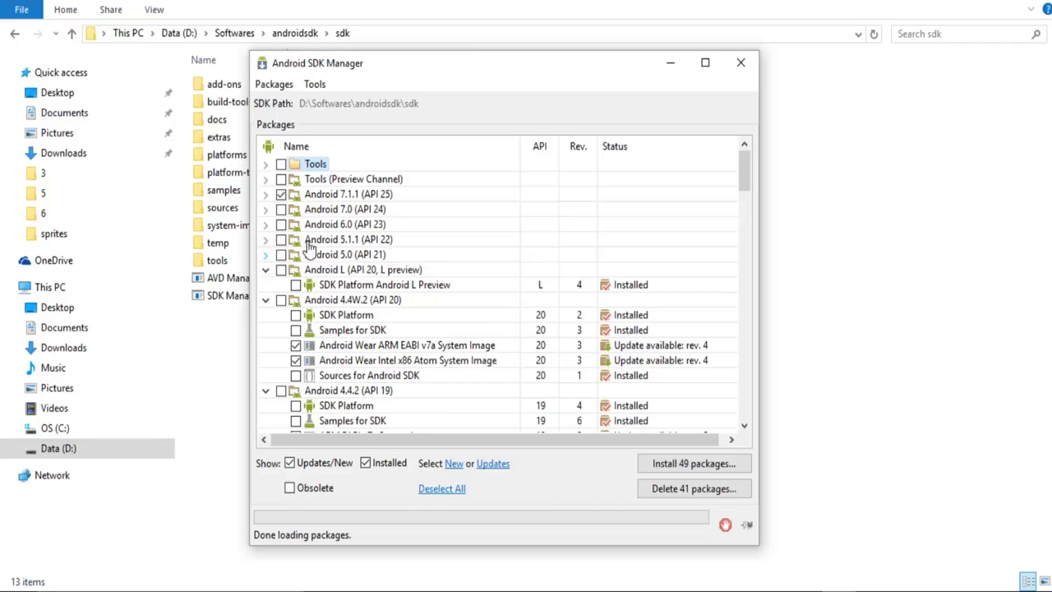
Step: Mark the Android L (API 20, L preview) group and collapse it together with Android 4.4W.2 (API 20)
click(280, 269)
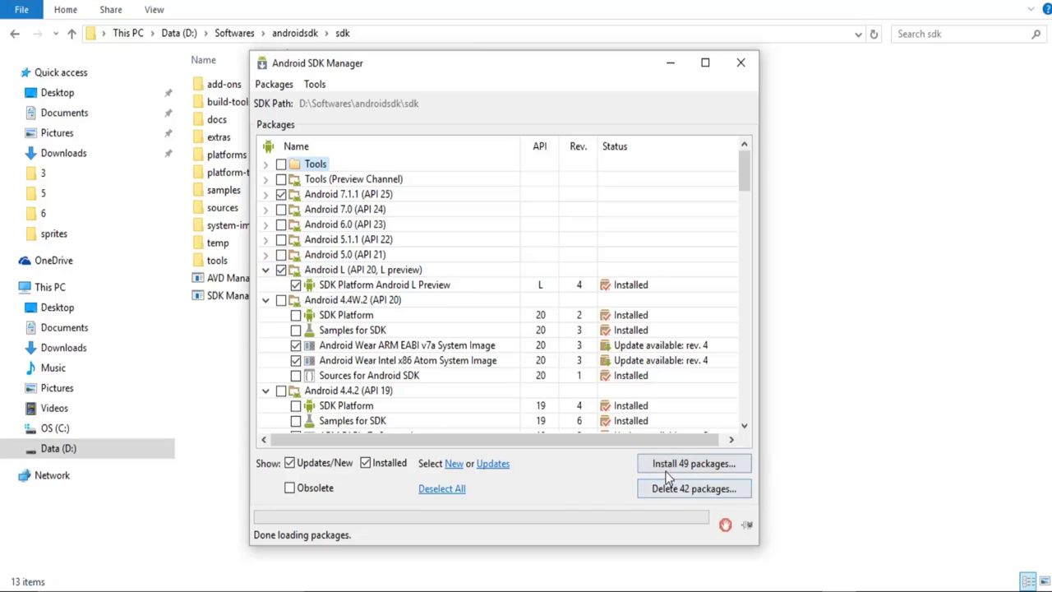
click(265, 271)
click(265, 285)
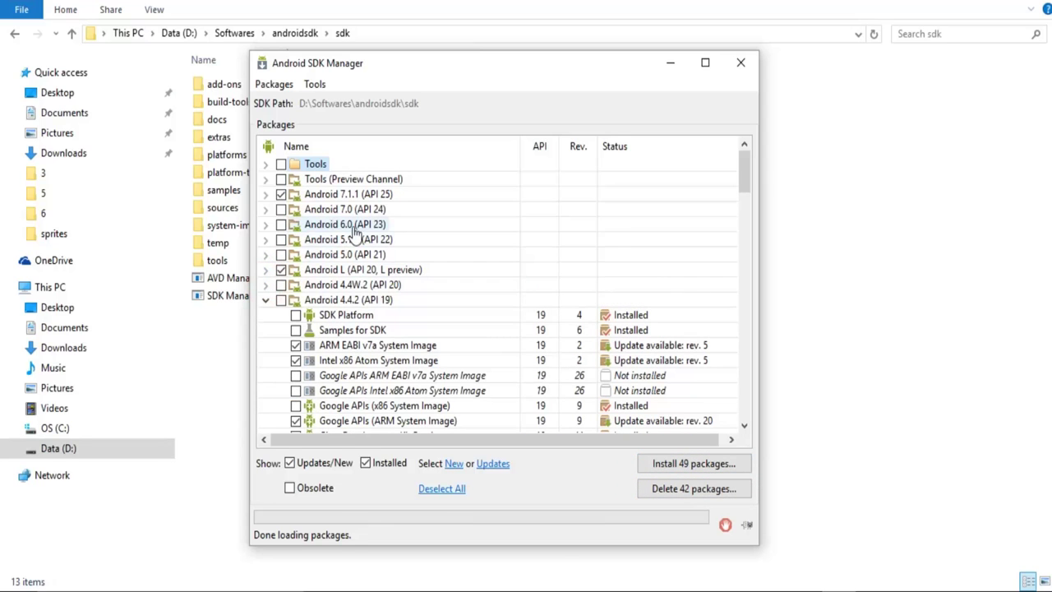
Step: Examine the packages under Android 6.0 (API 23) and Android 7.0 (API 24), collapsing each group again
click(266, 225)
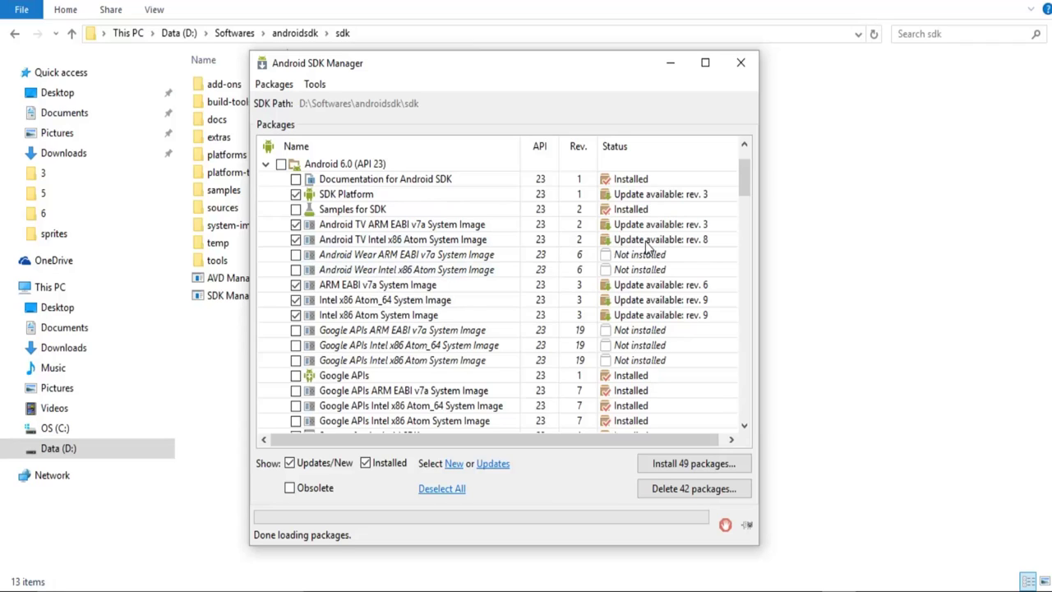
click(266, 164)
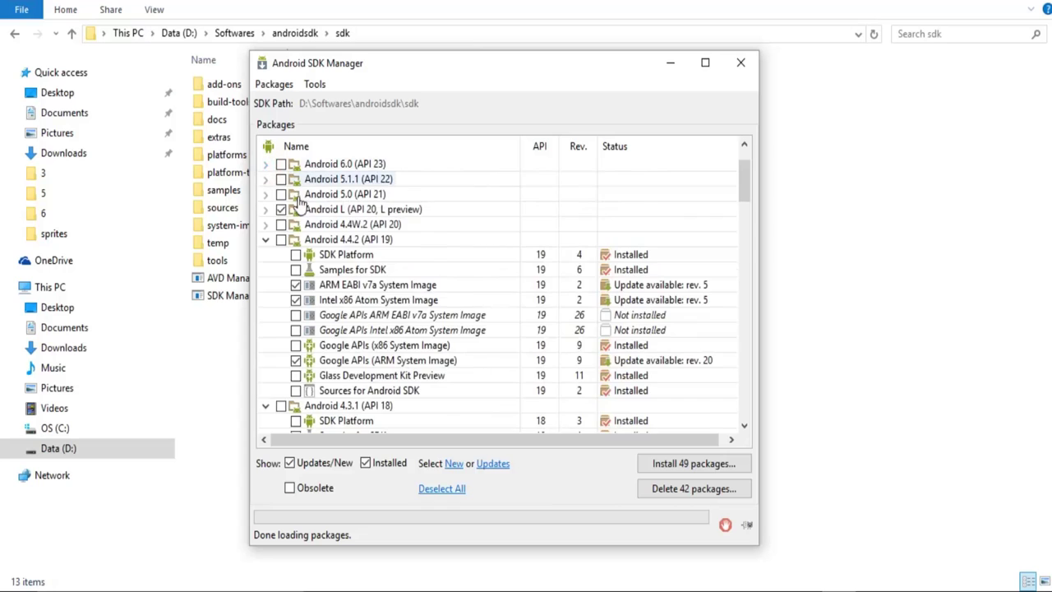
click(266, 209)
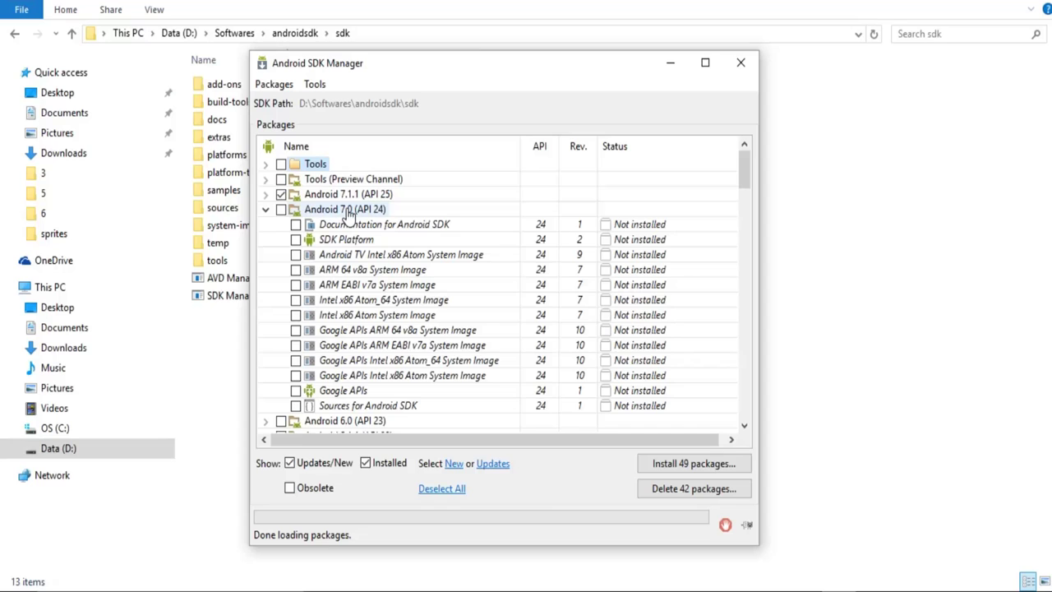
click(265, 209)
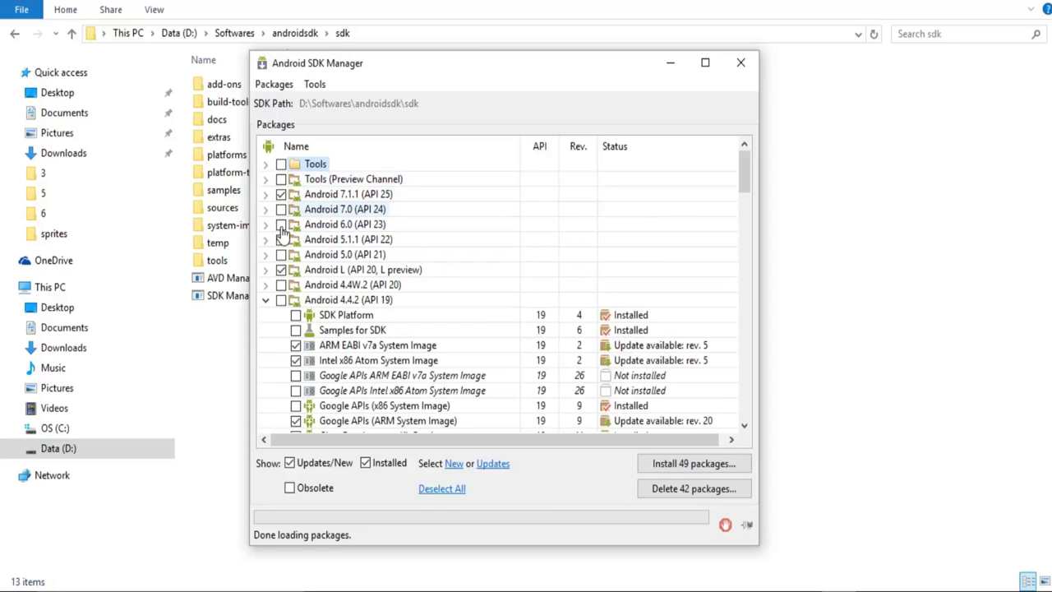
Step: Collapse the Android 4.4.2 (API 19) through 4.1.2 (API 16) groups, review the older packages, and close Android SDK Manager
click(281, 269)
click(264, 299)
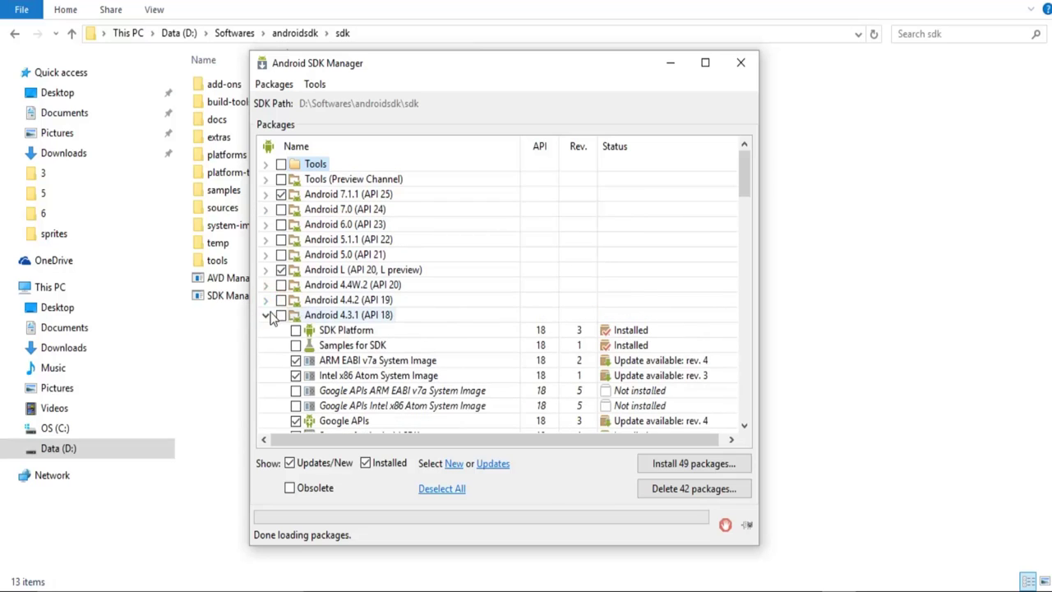
click(265, 315)
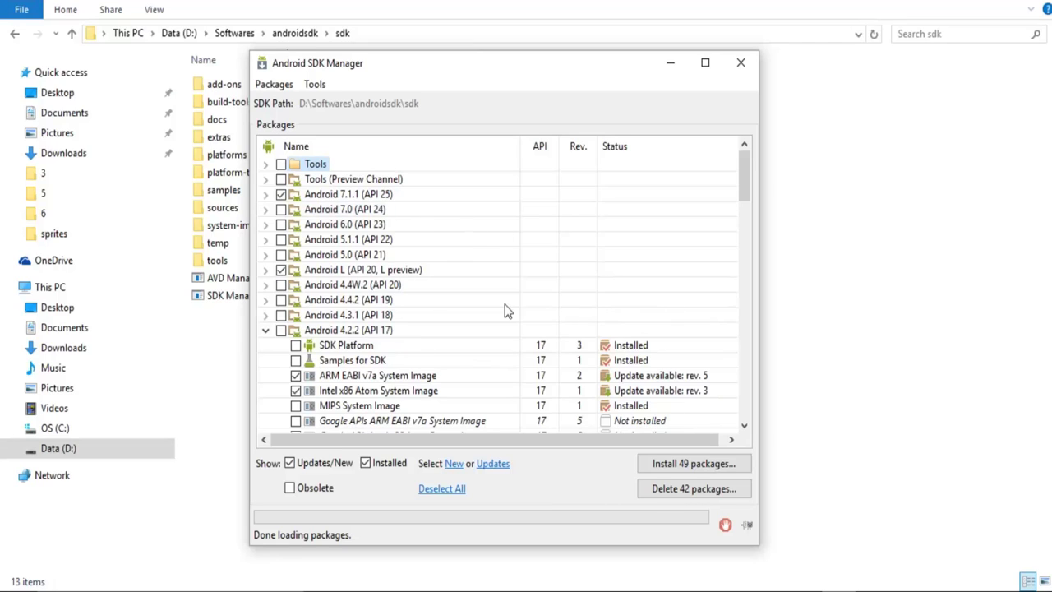
click(265, 329)
click(265, 344)
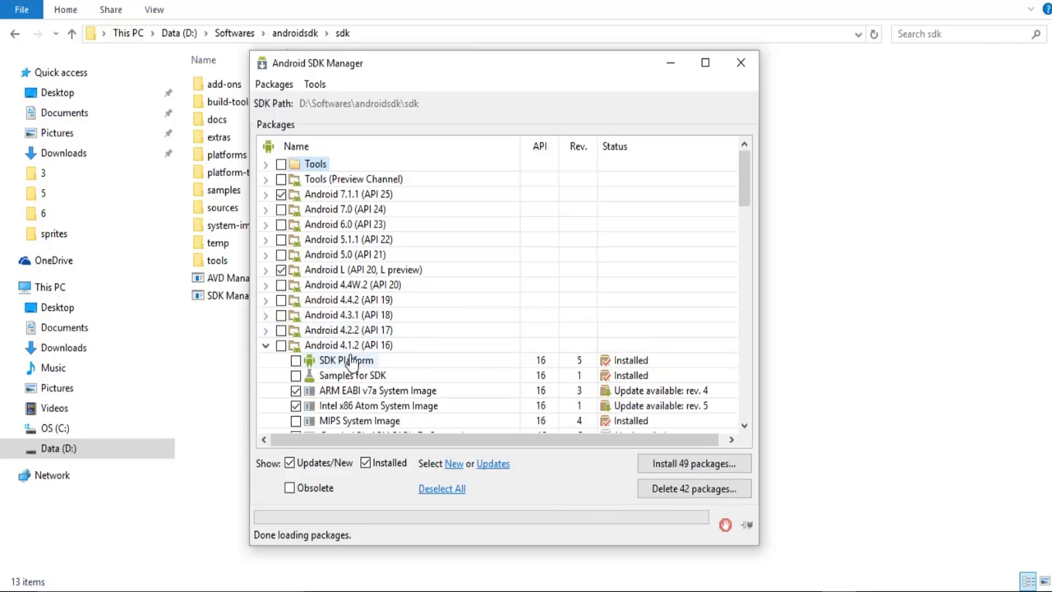
click(265, 344)
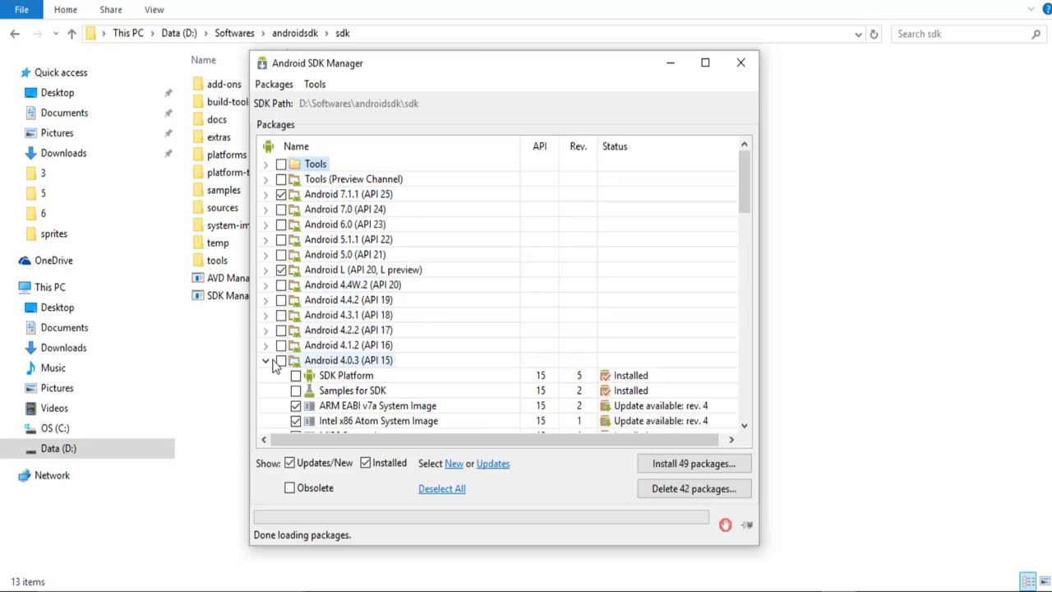
scroll(526, 331, down, 5)
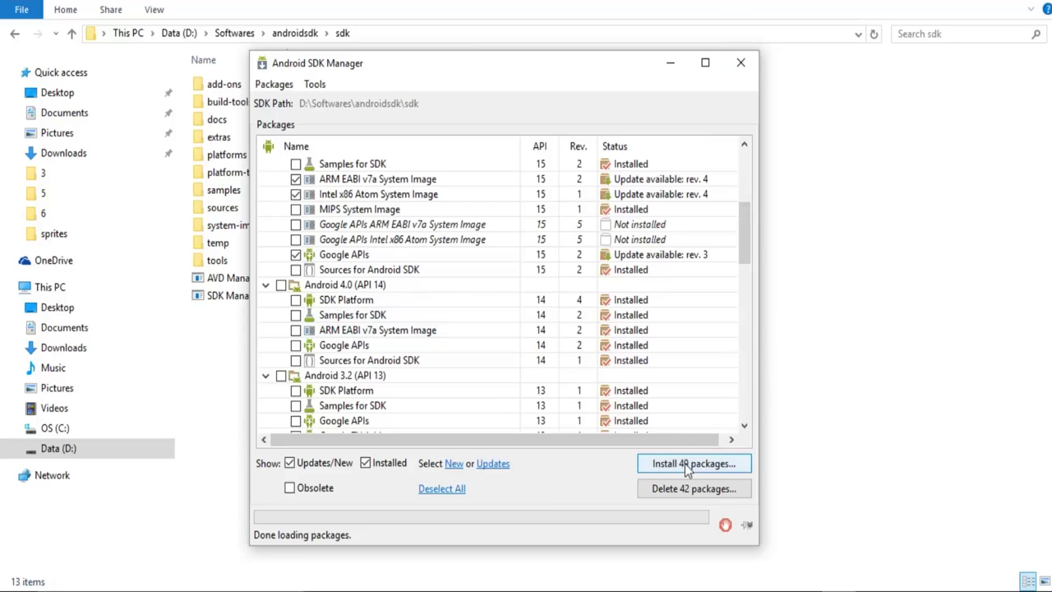
click(744, 72)
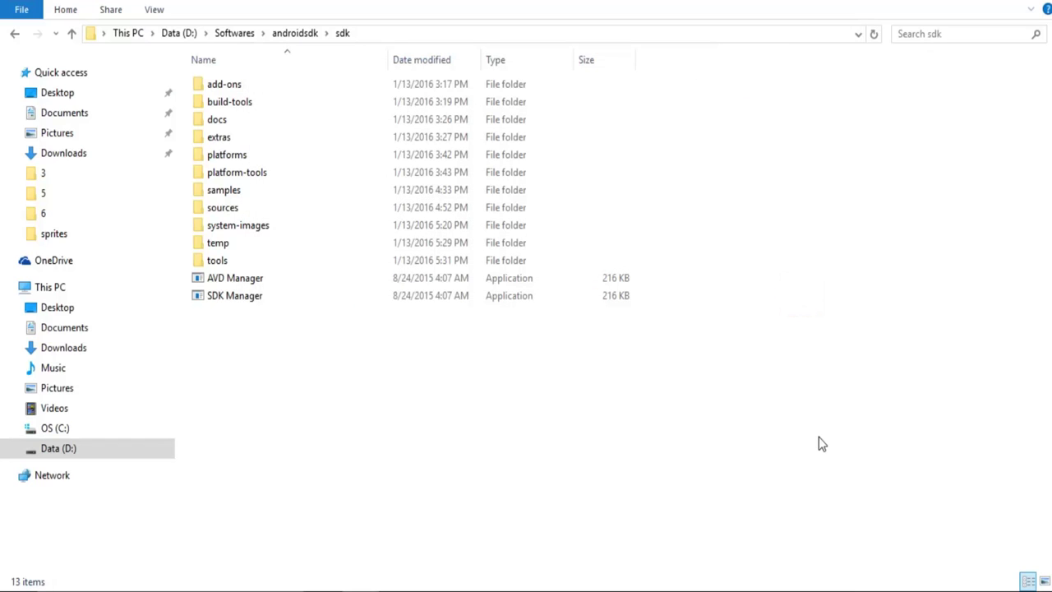
Step: Switch to GameMaker: Studio's Android preferences, check the Android SDK, and highlight the folder names in the Android SDK Location
mouse_move(790, 582)
click(855, 557)
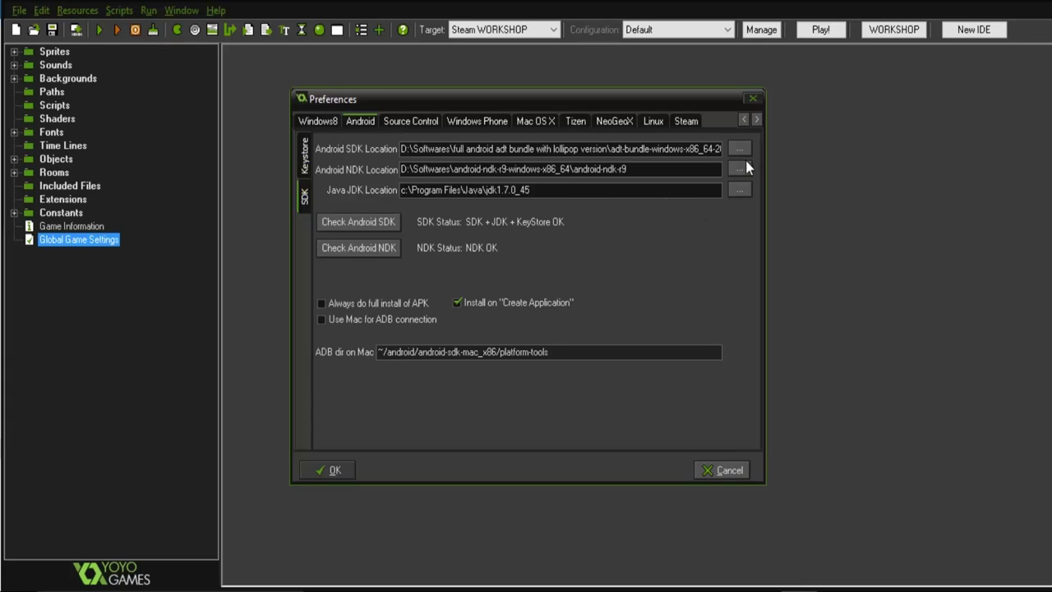
click(346, 225)
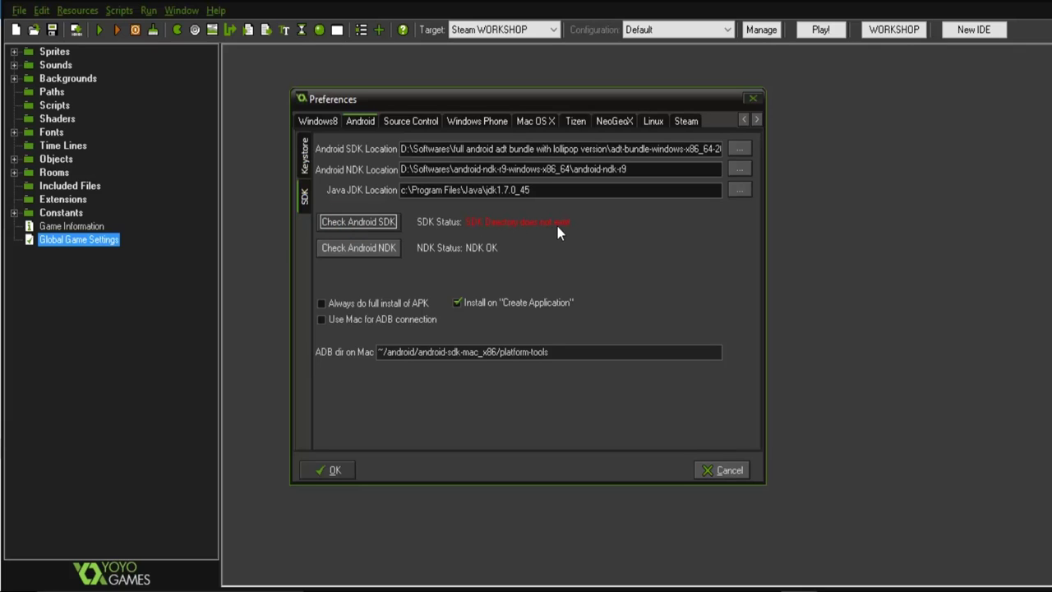
drag(535, 149, 684, 149)
drag(440, 149, 606, 149)
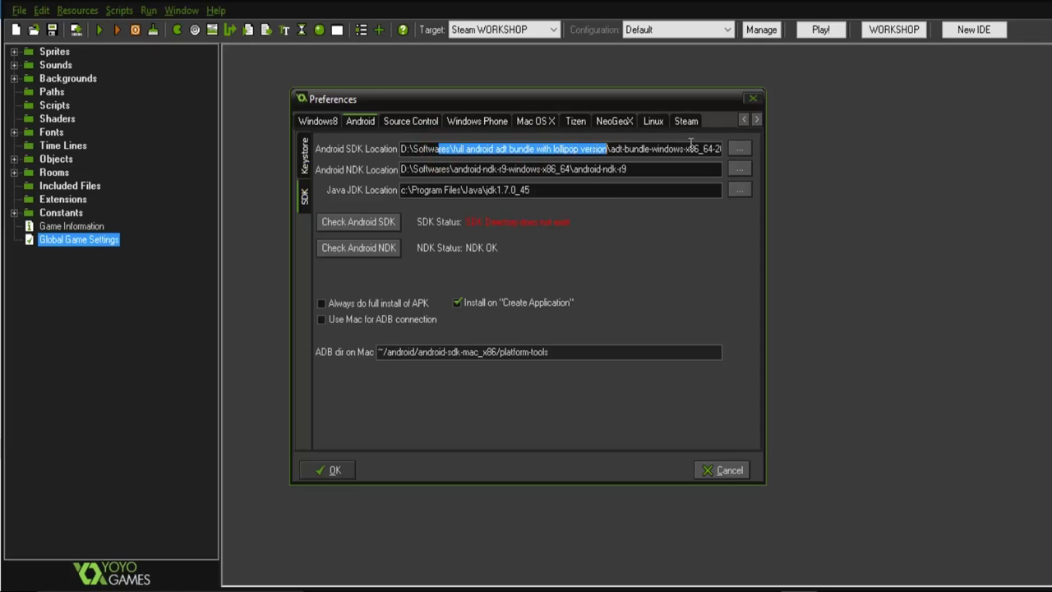
Step: Browse for the Android SDK Location and select the sdk folder inside Softwares\androidsdk on drive D
click(738, 149)
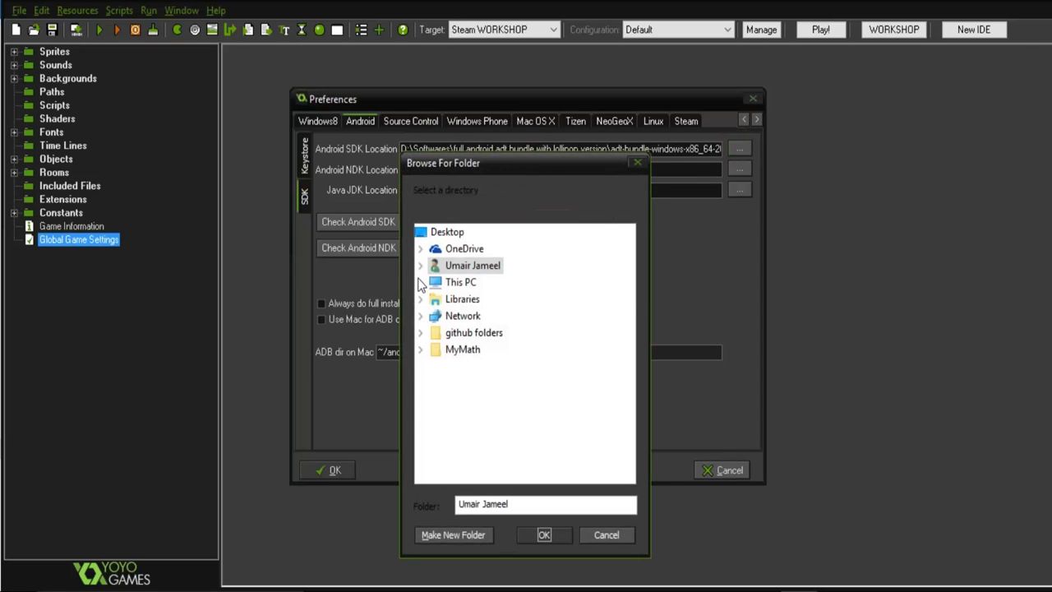
click(420, 282)
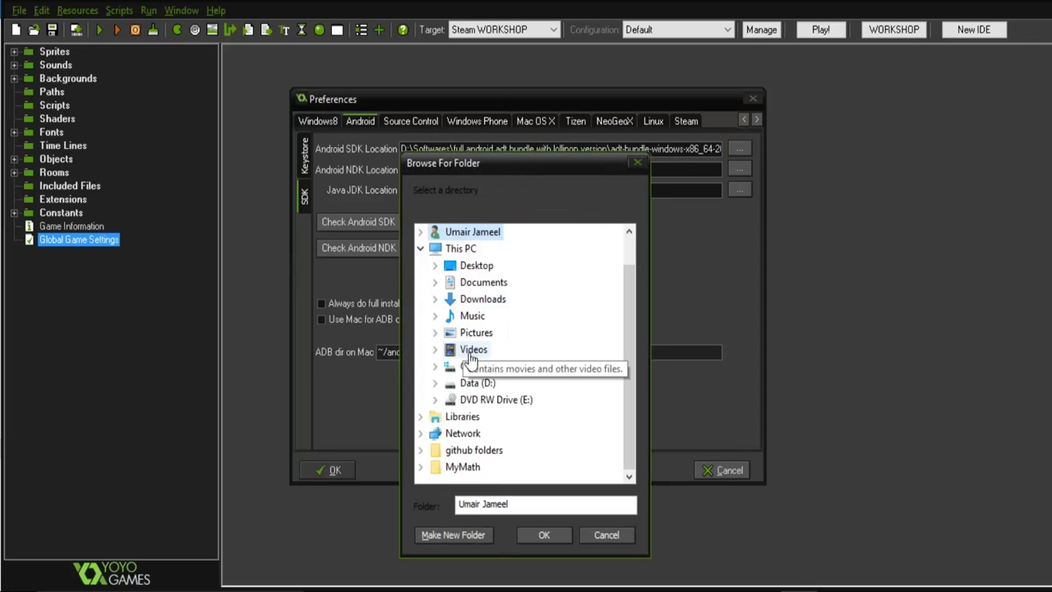
click(423, 399)
scroll(530, 365, down, 3)
scroll(530, 365, down, 3)
scroll(531, 364, up, 1)
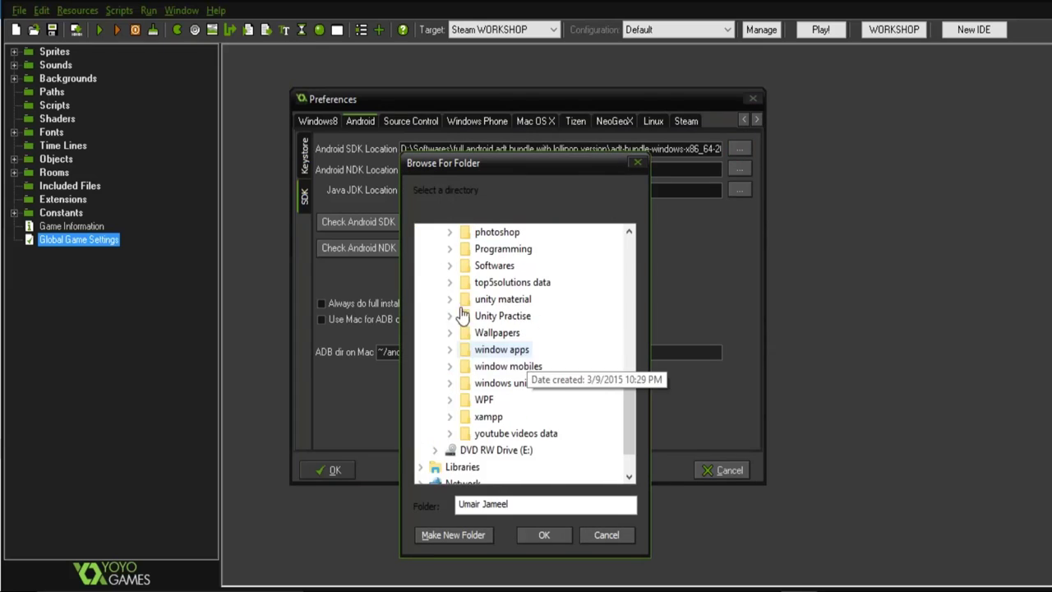
click(450, 265)
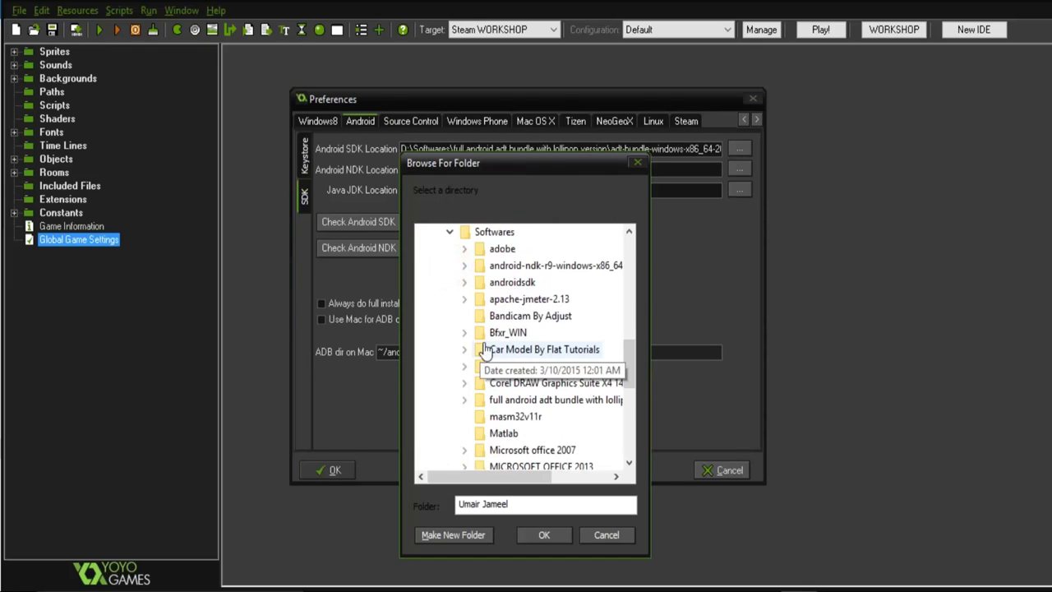
click(464, 283)
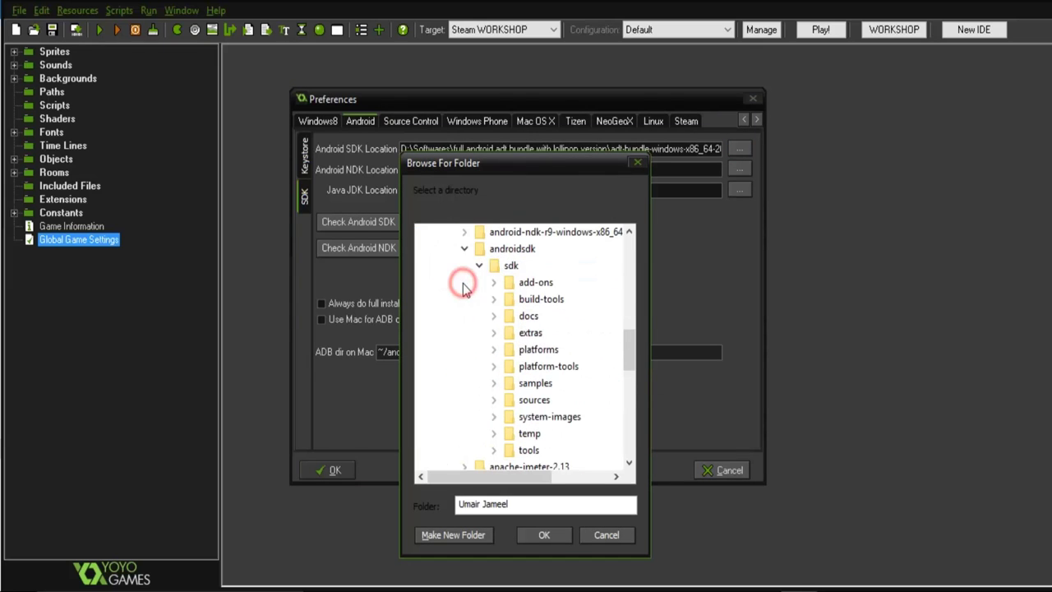
click(510, 266)
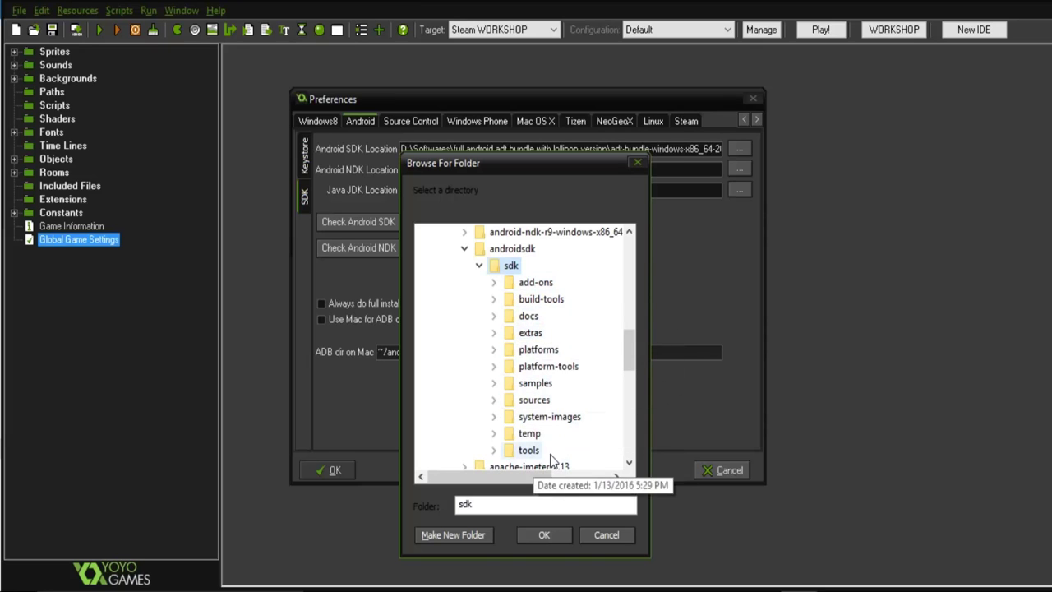
Step: Switch to File Explorer and view the sdk folder within D:\Softwares\androidsdk
mouse_move(360, 585)
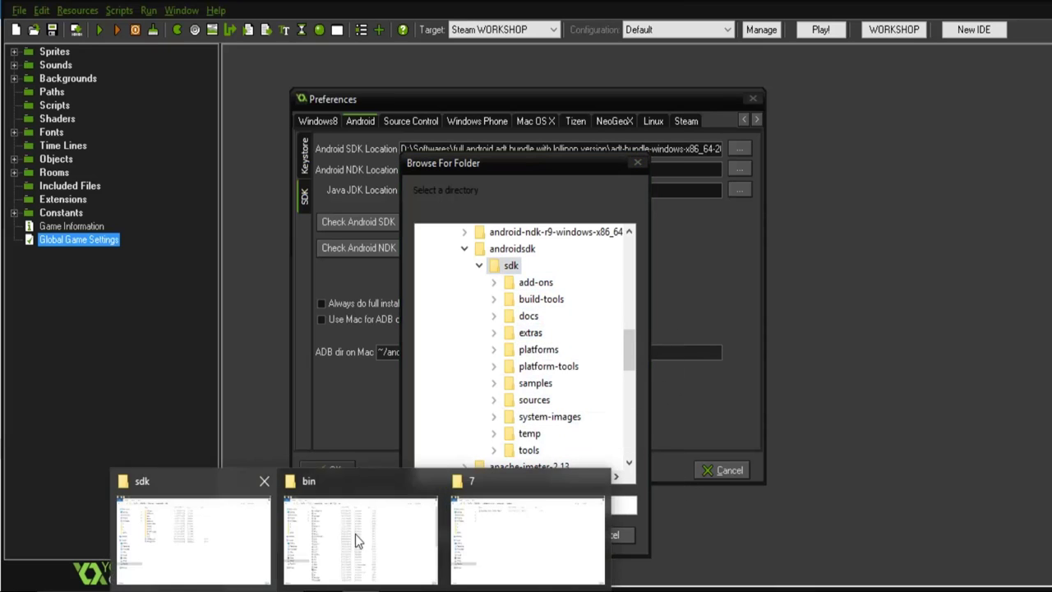
click(223, 544)
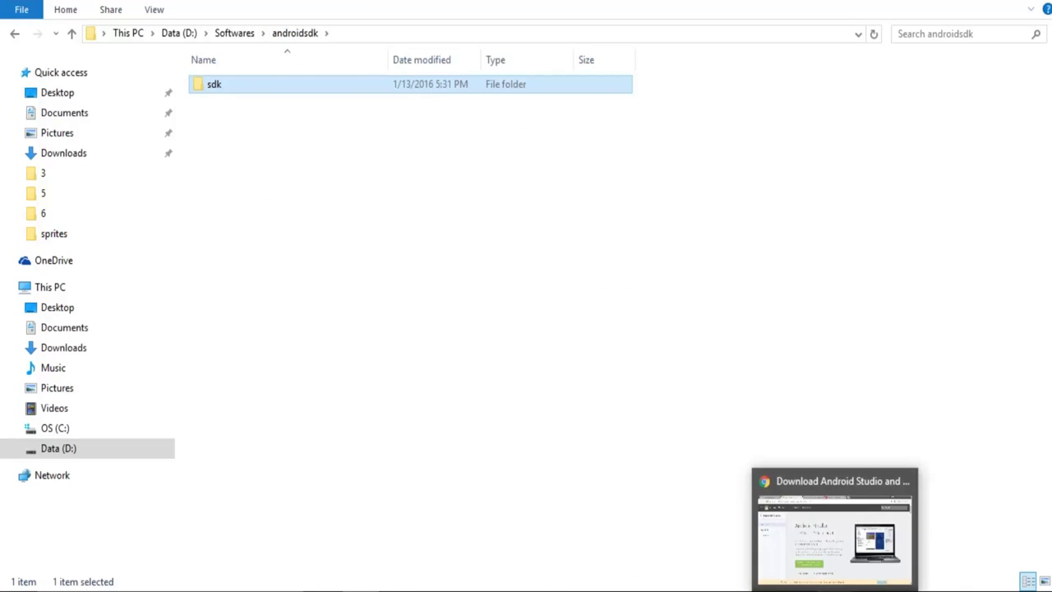
Step: Return to GameMaker: Studio, accept the sdk folder as the Android SDK Location, and check the Android SDK
mouse_move(858, 585)
click(857, 542)
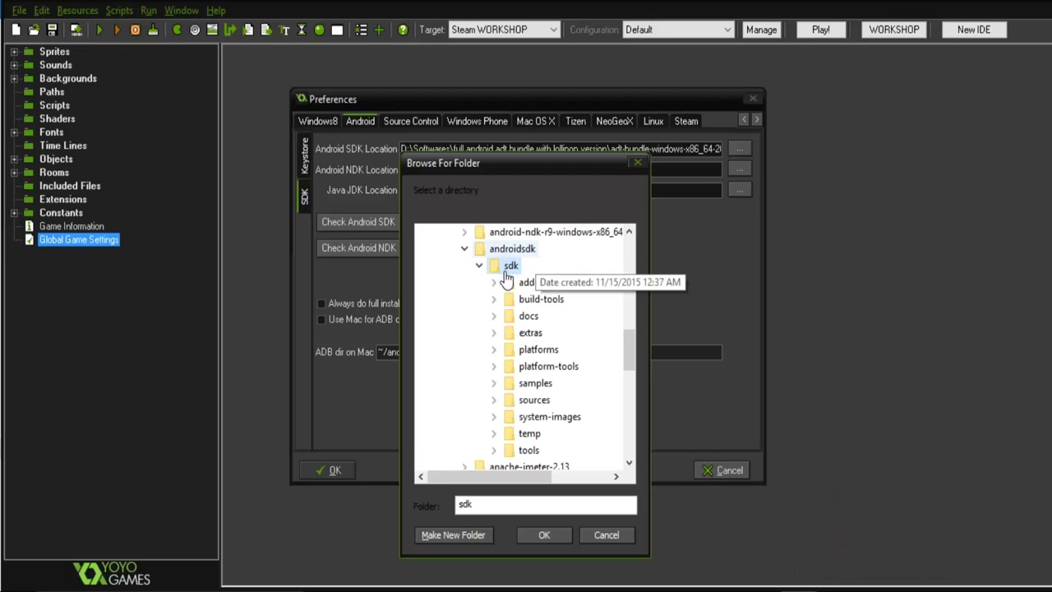
click(545, 536)
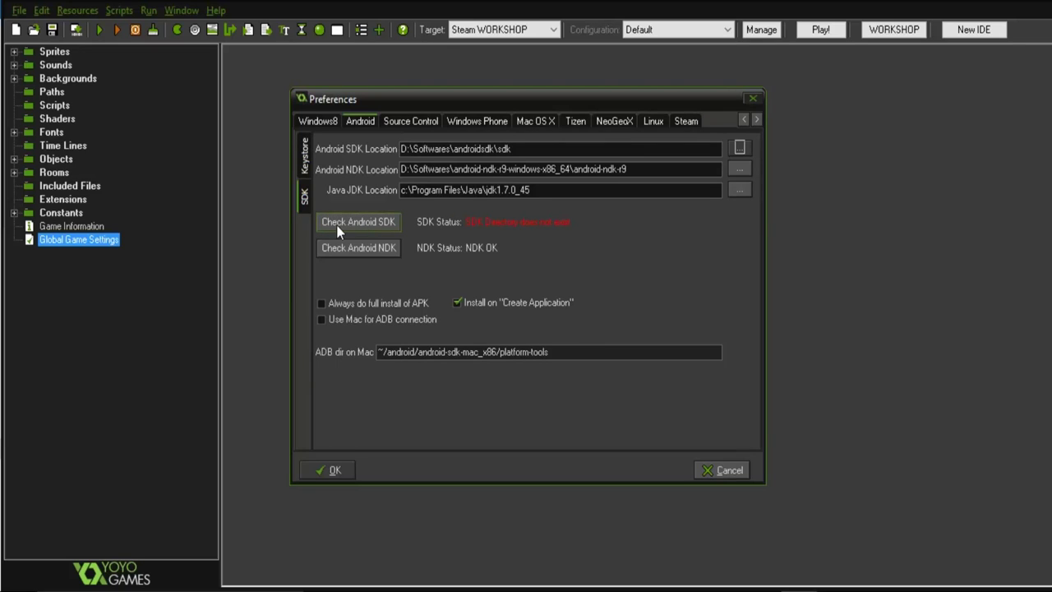
click(369, 224)
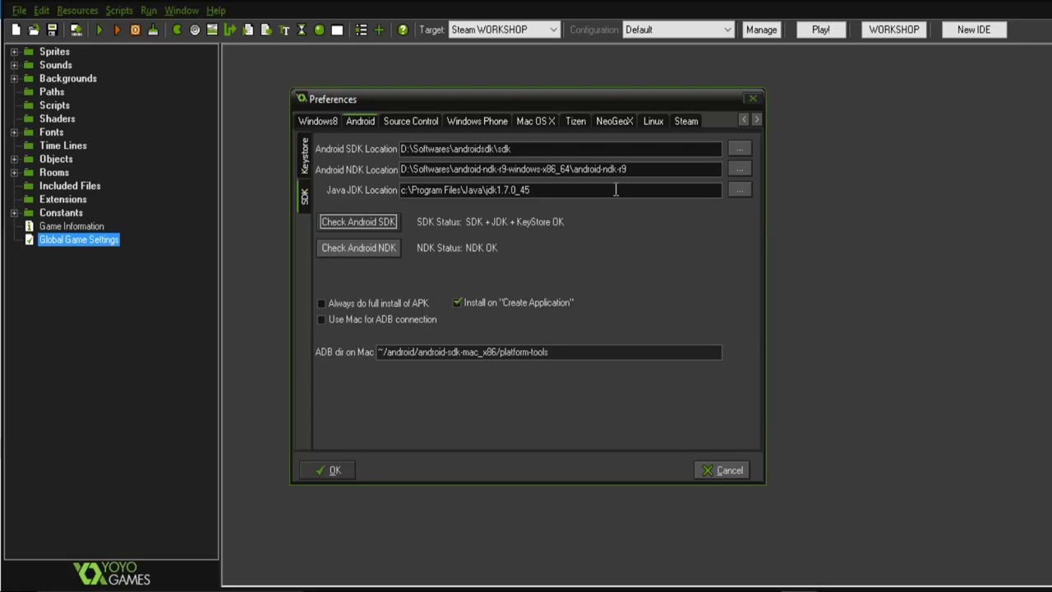
Step: Switch to File Explorer and view the android-ndk-r9 folder inside D:\Softwares\android-ndk-r9-windows-x86_64
click(639, 169)
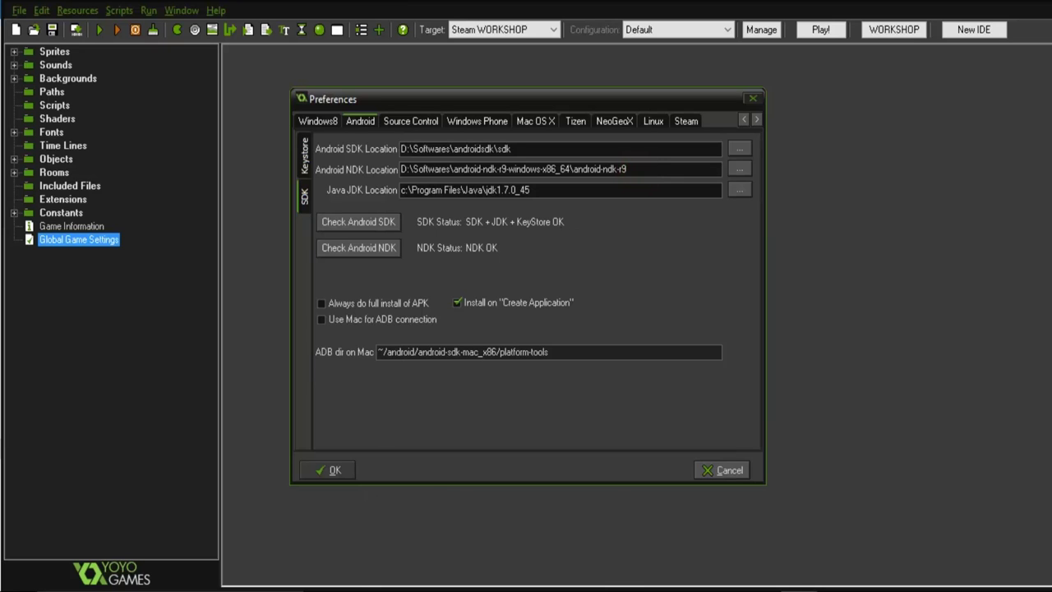
mouse_move(360, 588)
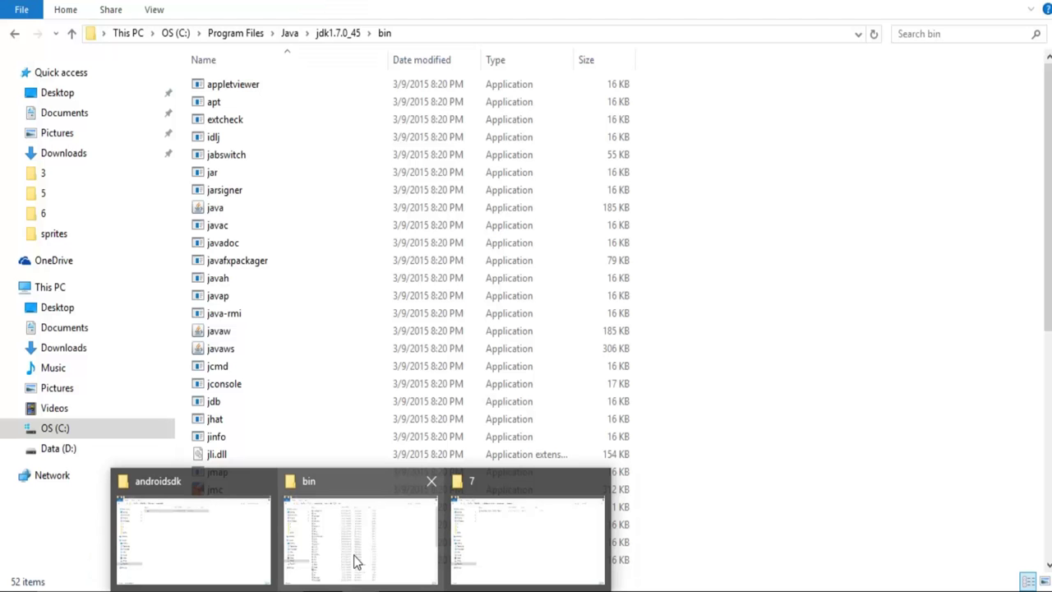
click(345, 546)
click(61, 451)
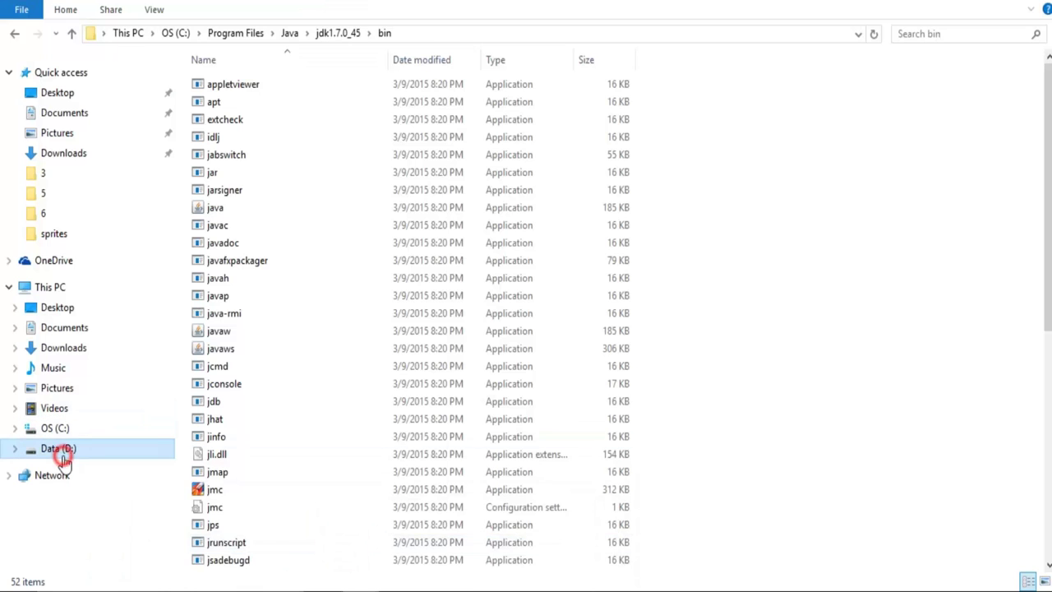
scroll(235, 400, down, 2)
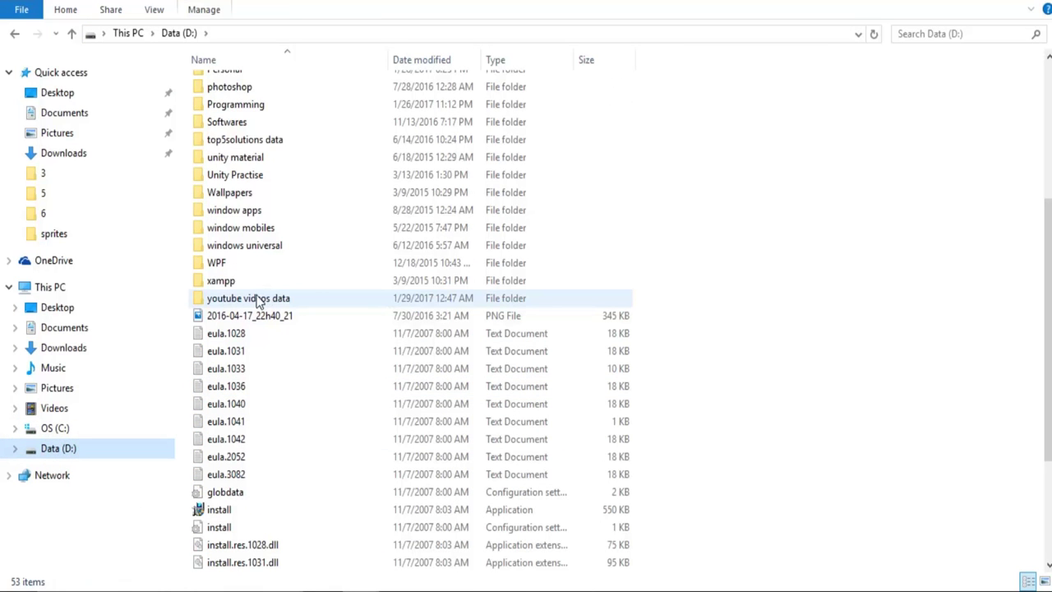
double_click(237, 123)
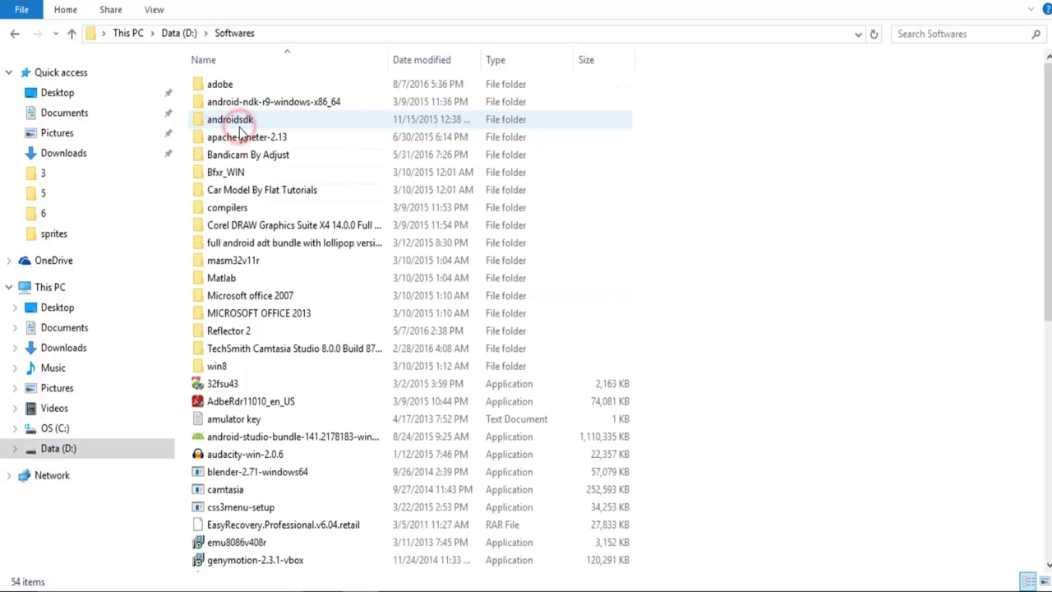
click(247, 102)
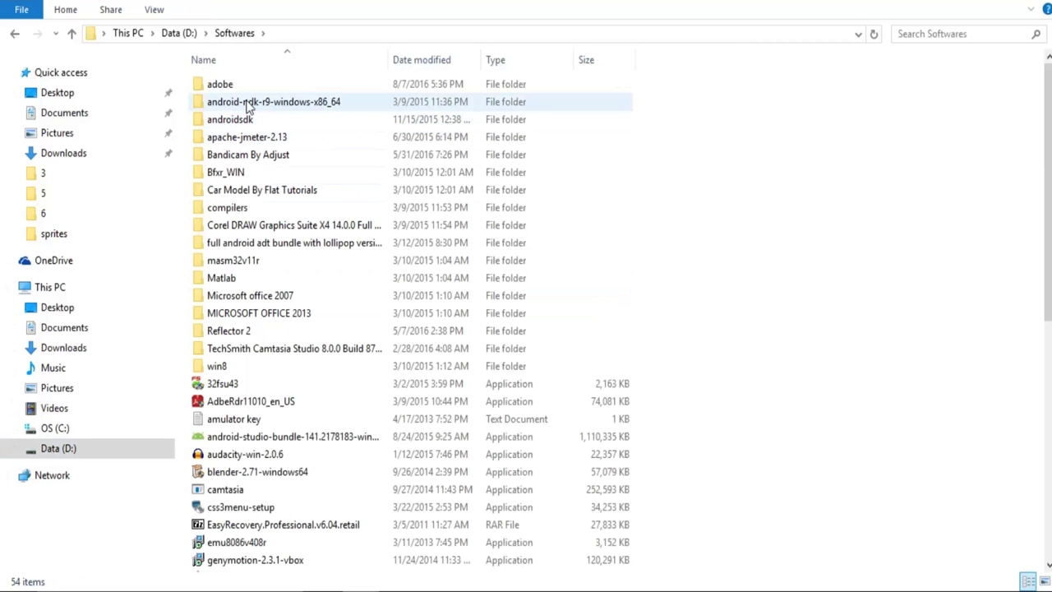
double_click(262, 102)
click(234, 92)
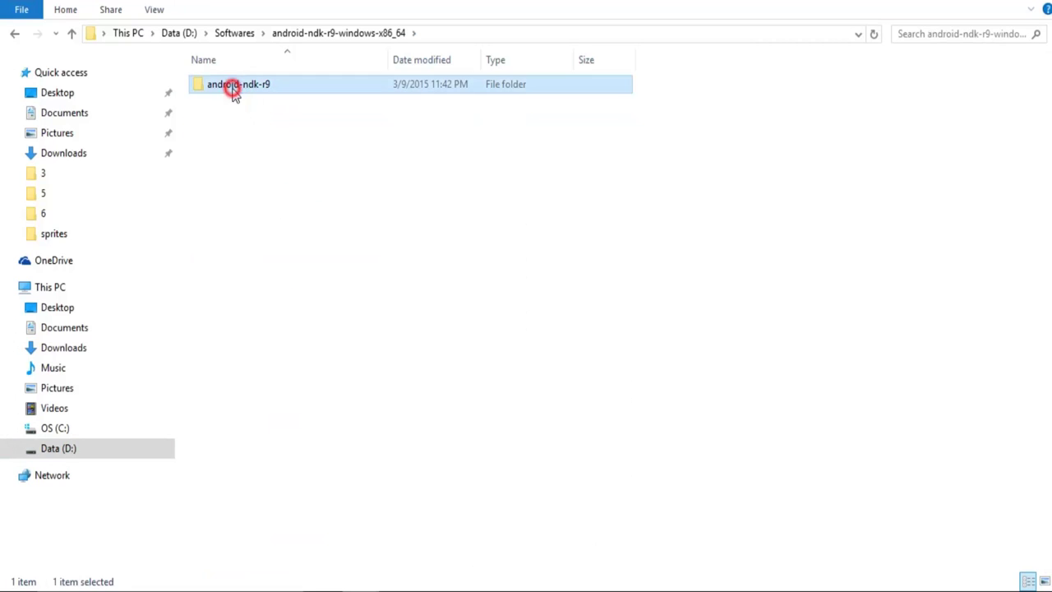
double_click(234, 89)
click(13, 33)
click(329, 219)
click(232, 92)
Step: Switch back to GameMaker: Studio's Android preferences and check the Android NDK
click(801, 587)
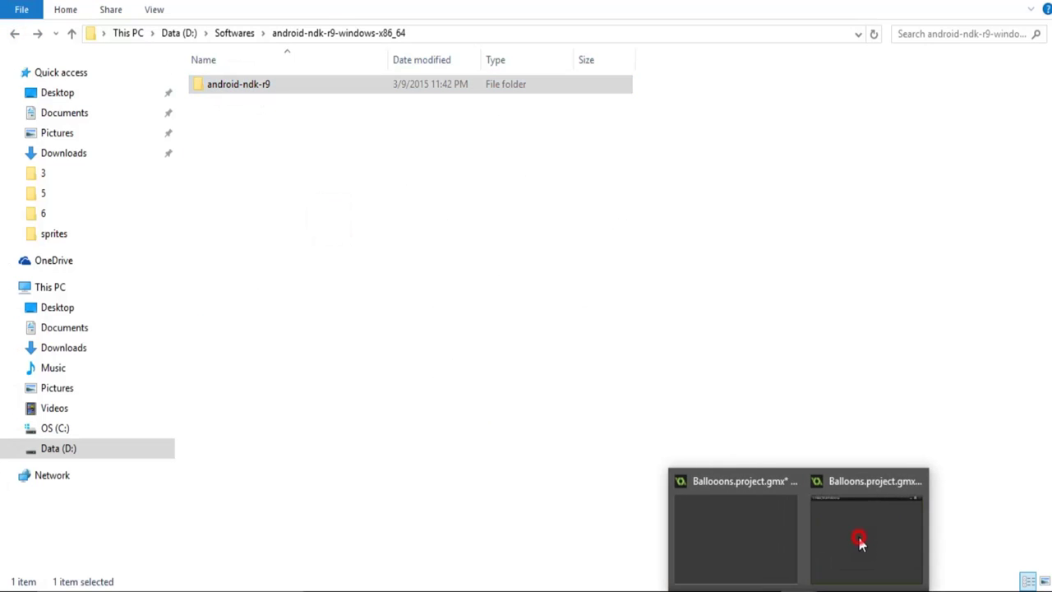
click(860, 542)
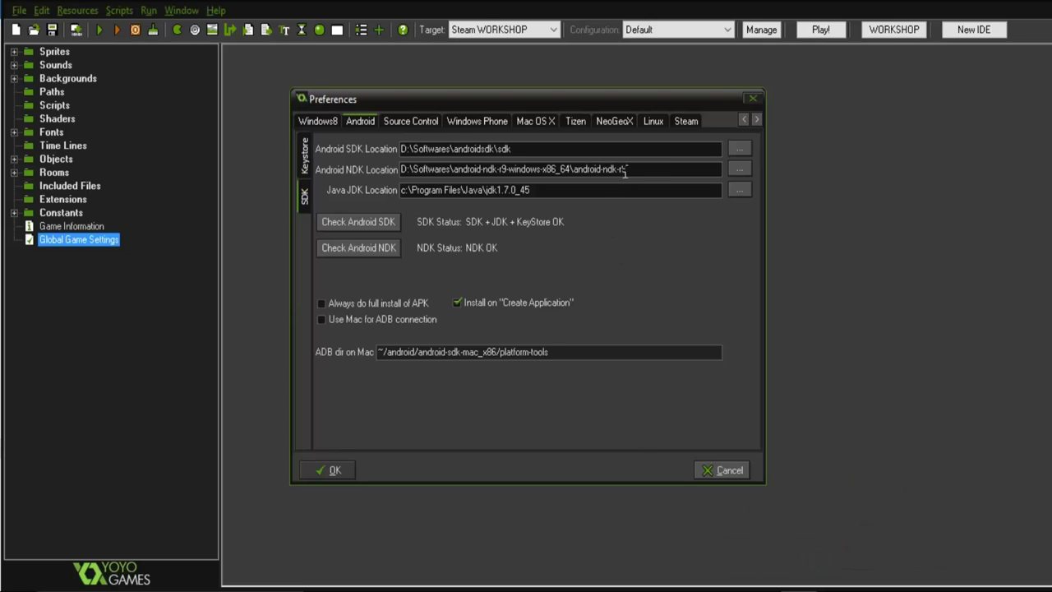
click(359, 254)
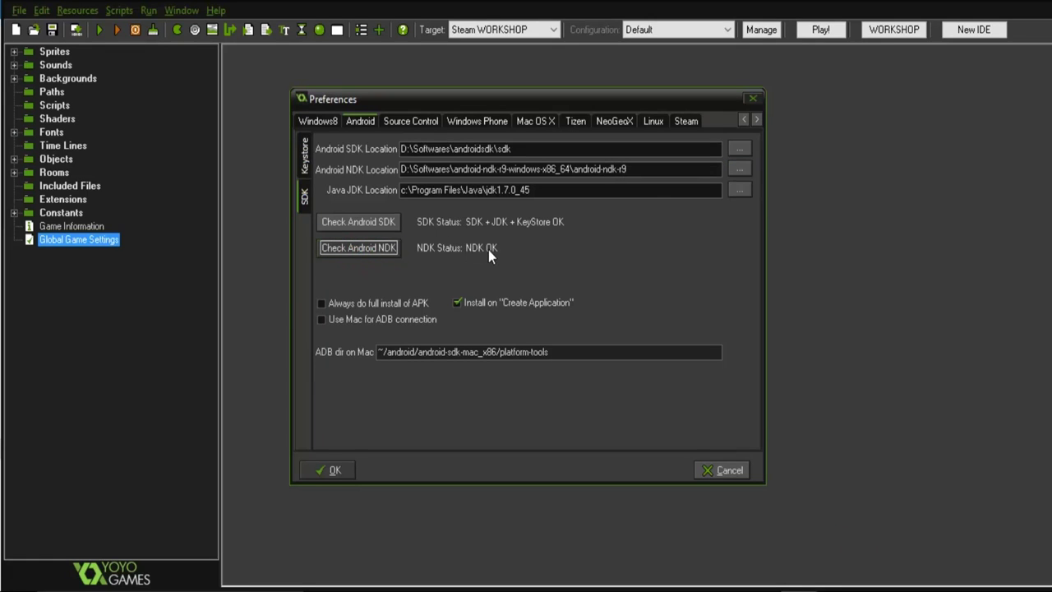
Step: Highlight the path in the Java JDK Location and accept the Android preferences
click(472, 190)
click(534, 190)
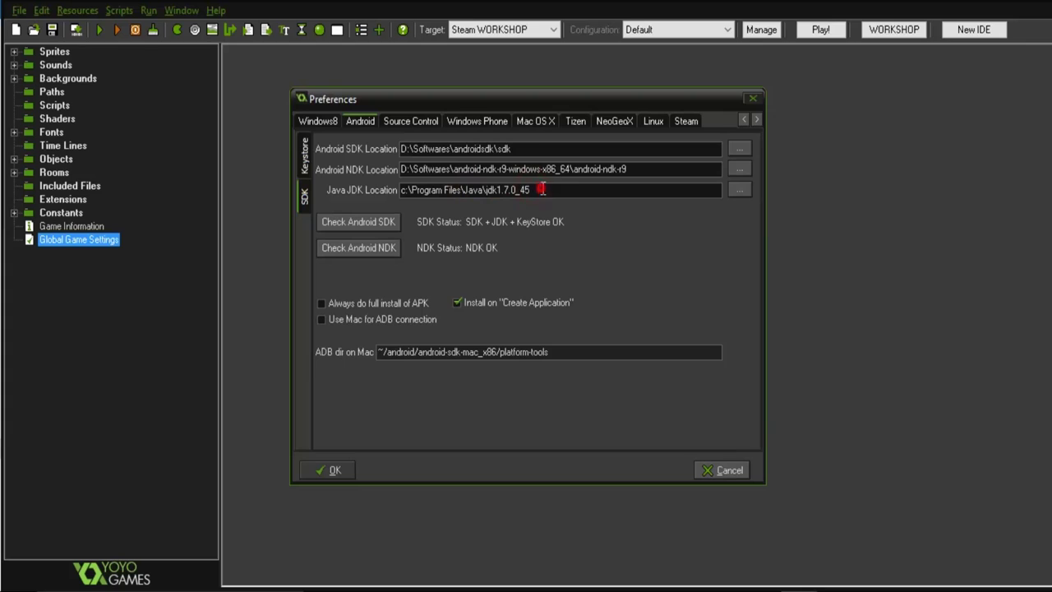
drag(532, 190, 404, 194)
click(569, 196)
click(330, 469)
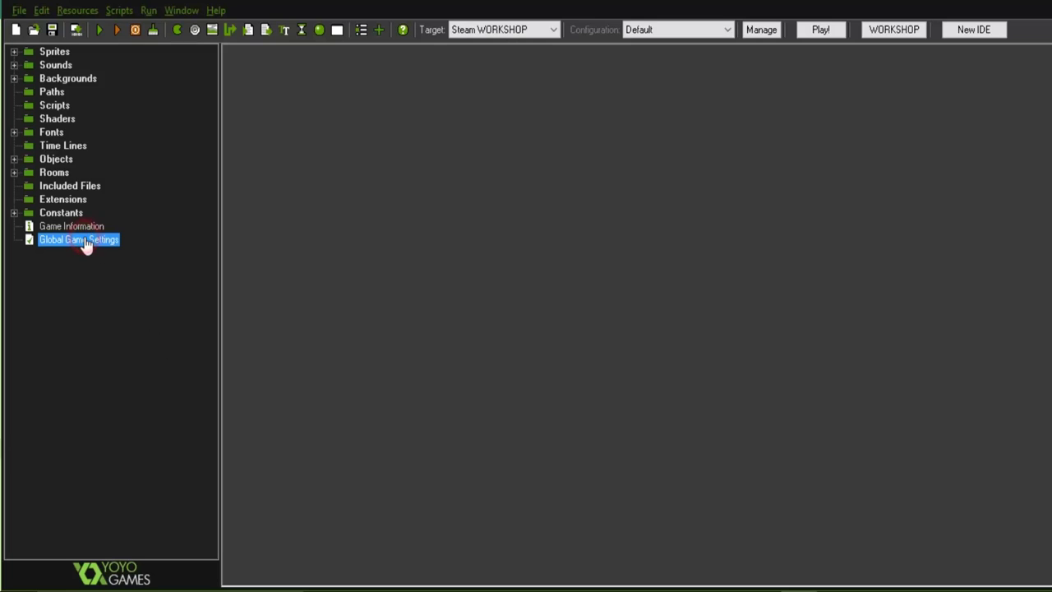
Step: Open the Android section of Global Game Settings and set the display name to "Balloons Pop"
double_click(54, 240)
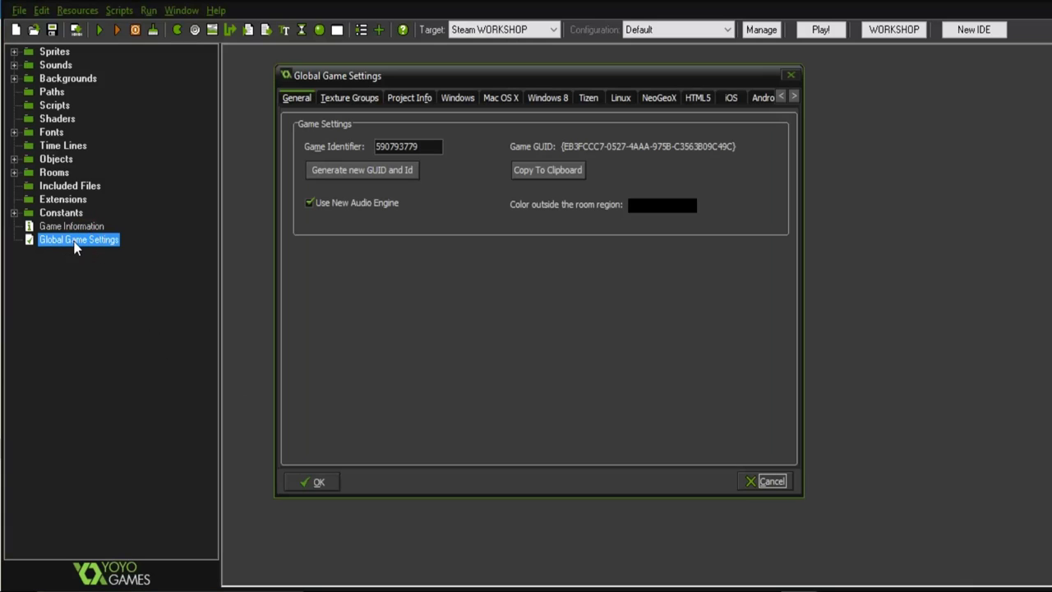
click(760, 97)
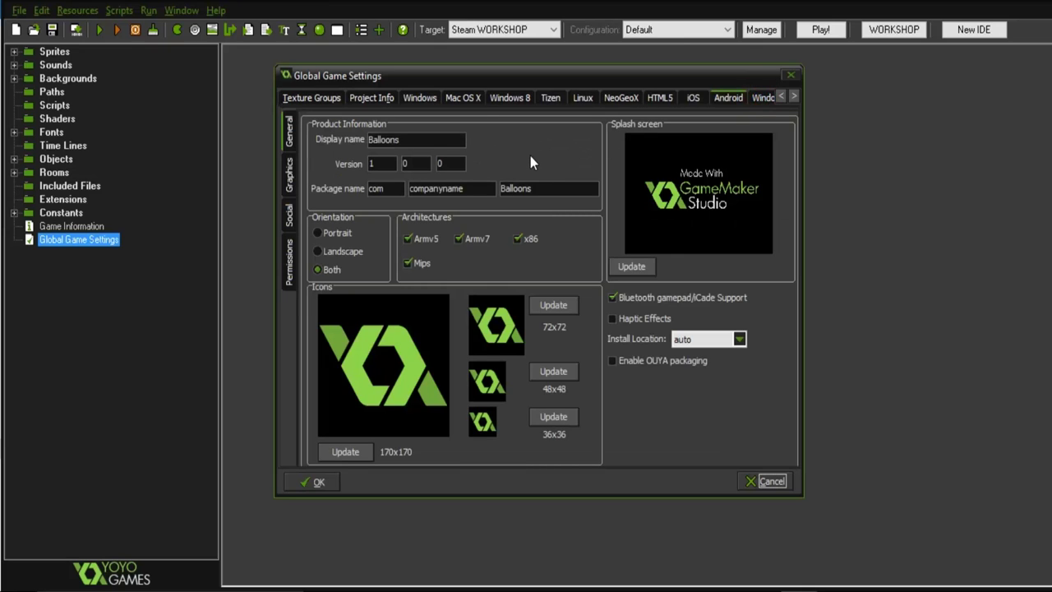
double_click(413, 140)
key(BackSpace)
key(ctrl+z)
click(418, 140)
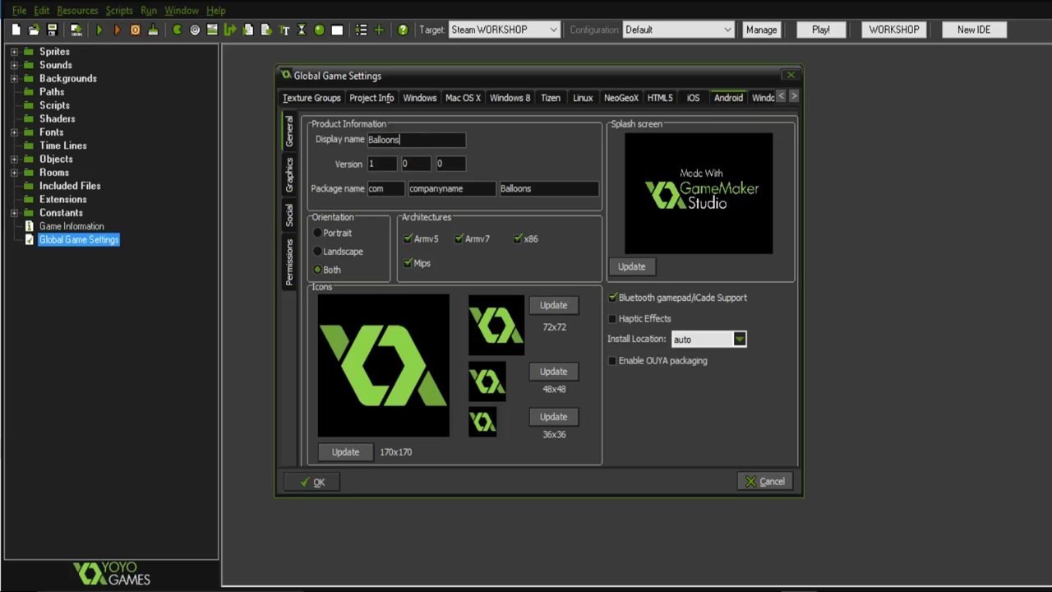
text(Pop)
Step: Review the version number fields and the three parts of the Android package name
double_click(426, 163)
double_click(374, 163)
double_click(416, 163)
double_click(374, 163)
click(465, 189)
double_click(475, 188)
click(469, 188)
double_click(397, 189)
double_click(487, 190)
double_click(567, 188)
Step: Set the orientation to Portrait and load the splash image from the balloons assets\logos folder as the splash screen
click(322, 232)
click(645, 265)
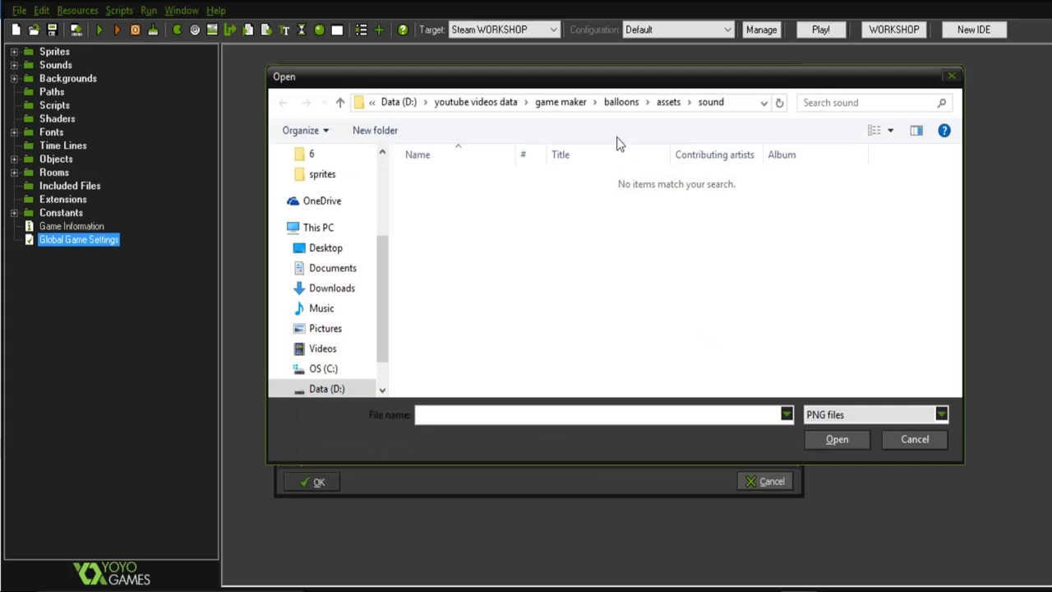
click(669, 103)
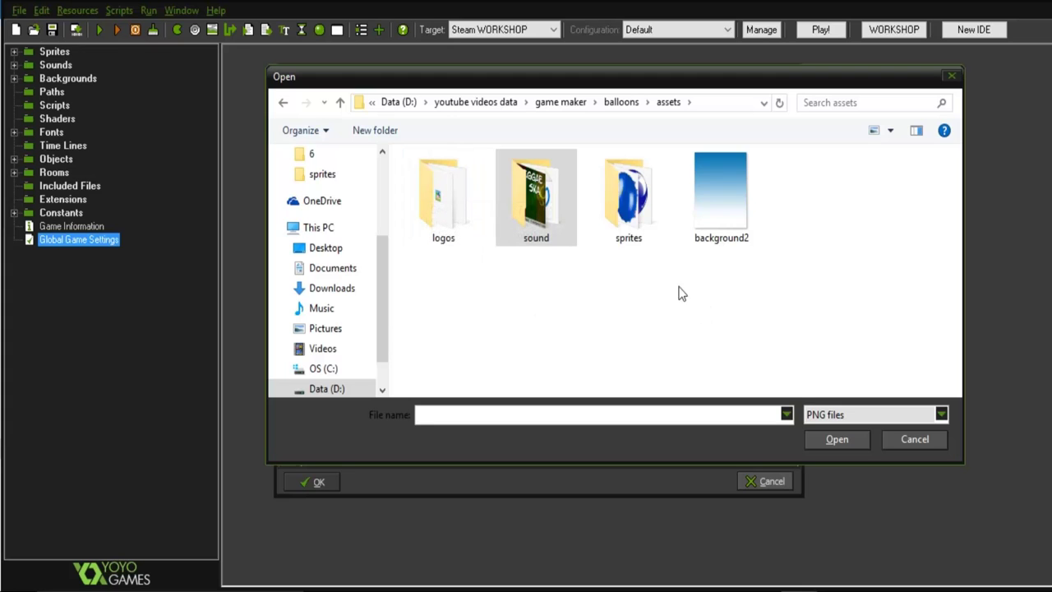
click(523, 276)
click(747, 301)
click(446, 204)
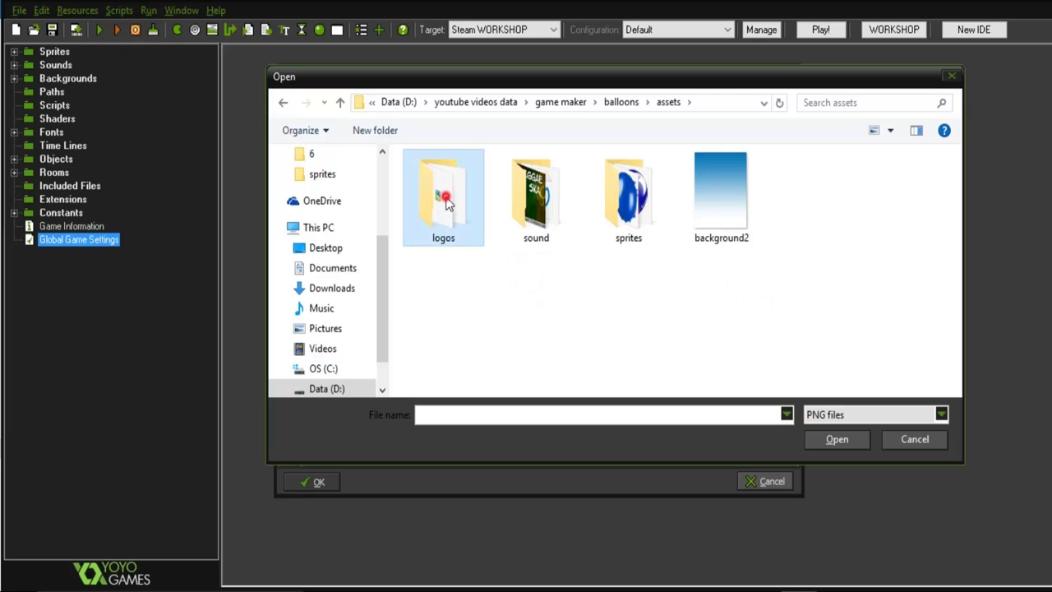
click(553, 323)
click(473, 214)
click(505, 324)
click(446, 216)
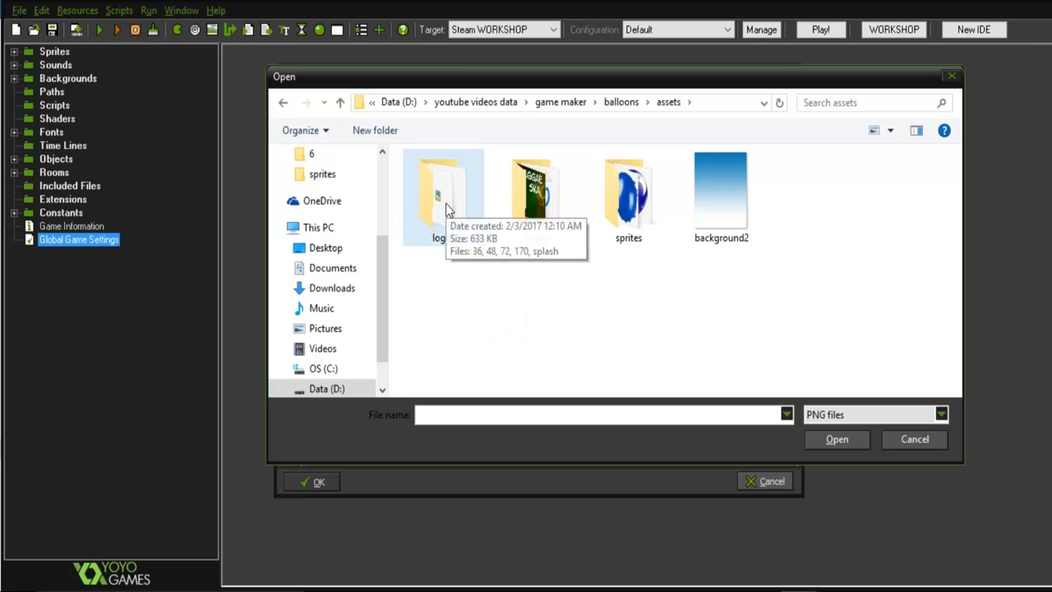
double_click(448, 211)
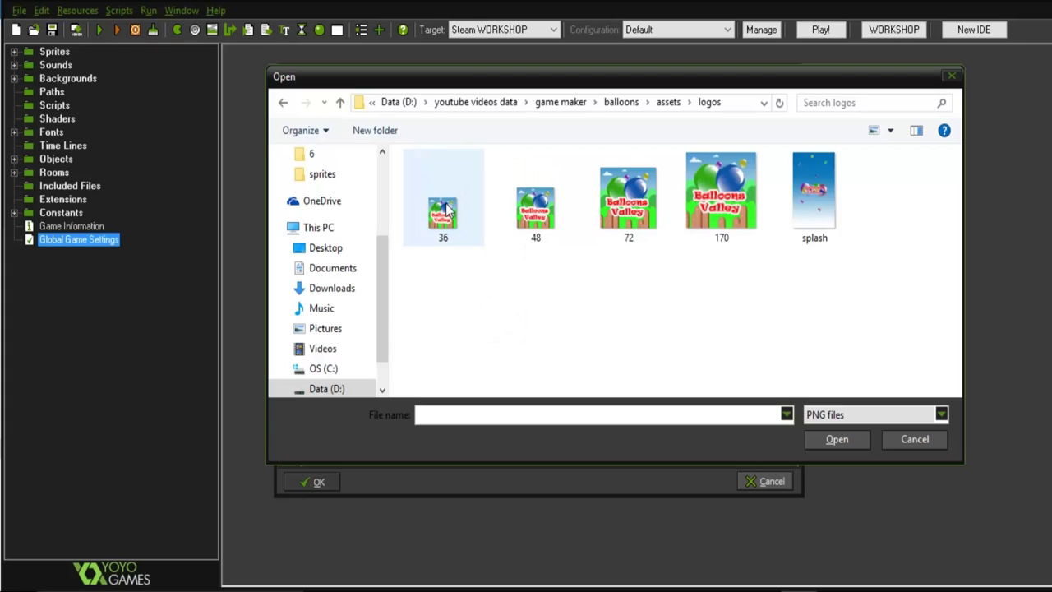
click(694, 301)
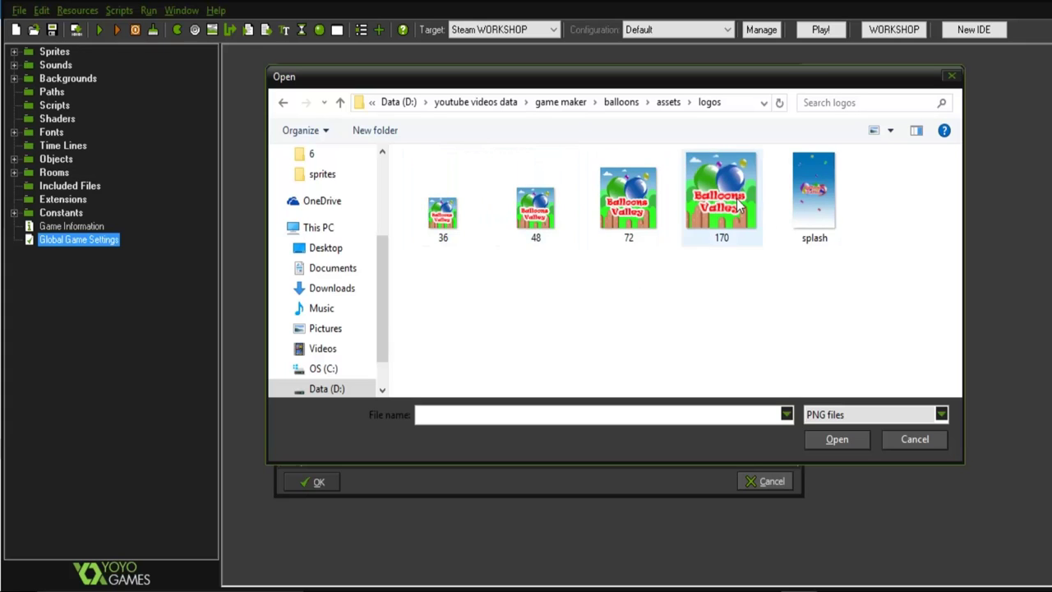
click(825, 214)
click(853, 441)
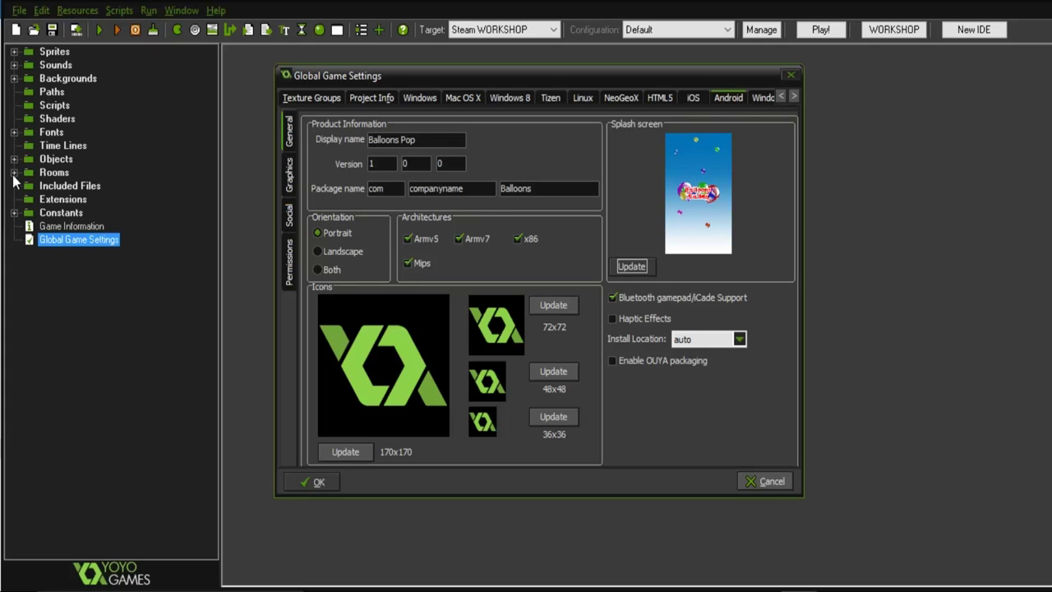
Step: Replace the 170x170 Android icon with the 170 image from the logos folder
click(46, 178)
click(364, 451)
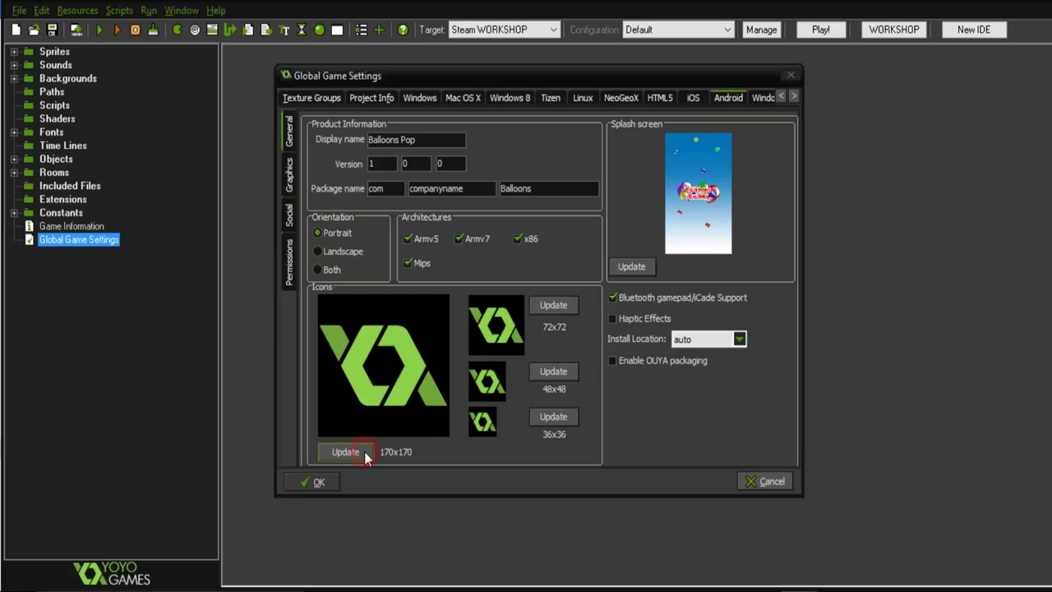
click(914, 438)
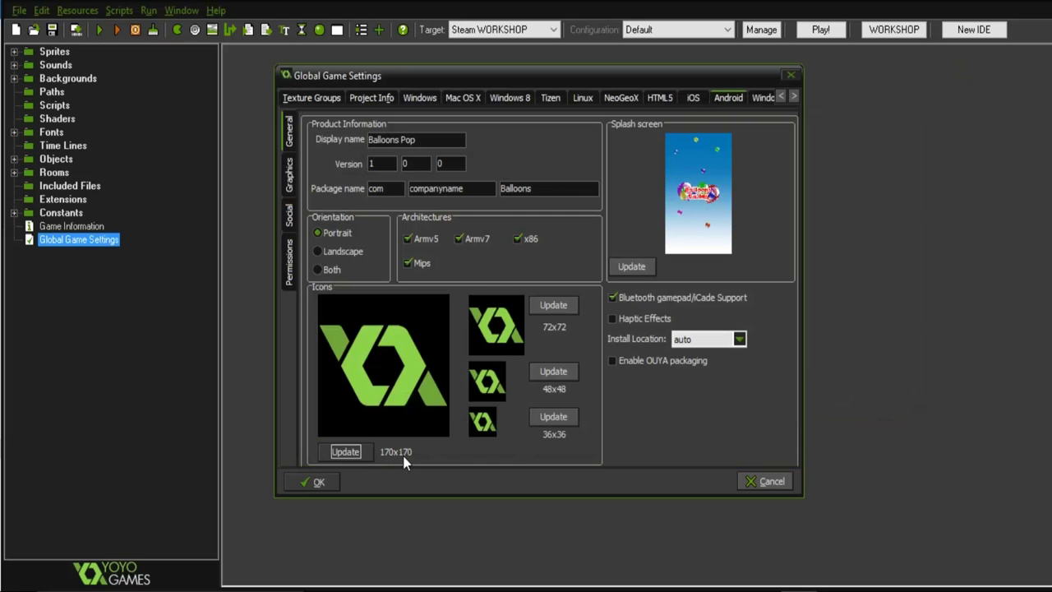
click(352, 452)
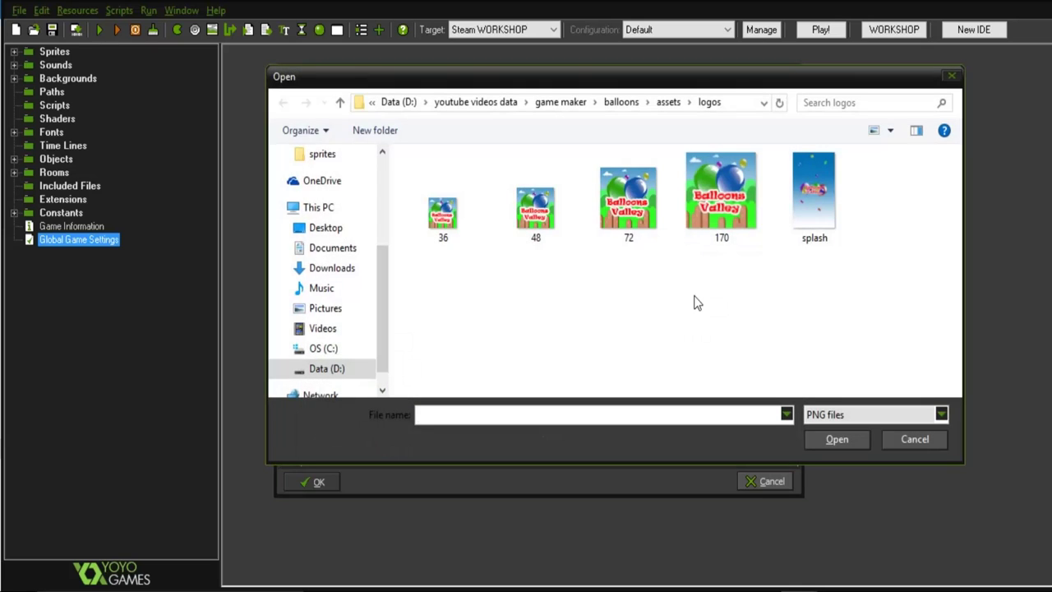
click(727, 197)
click(836, 437)
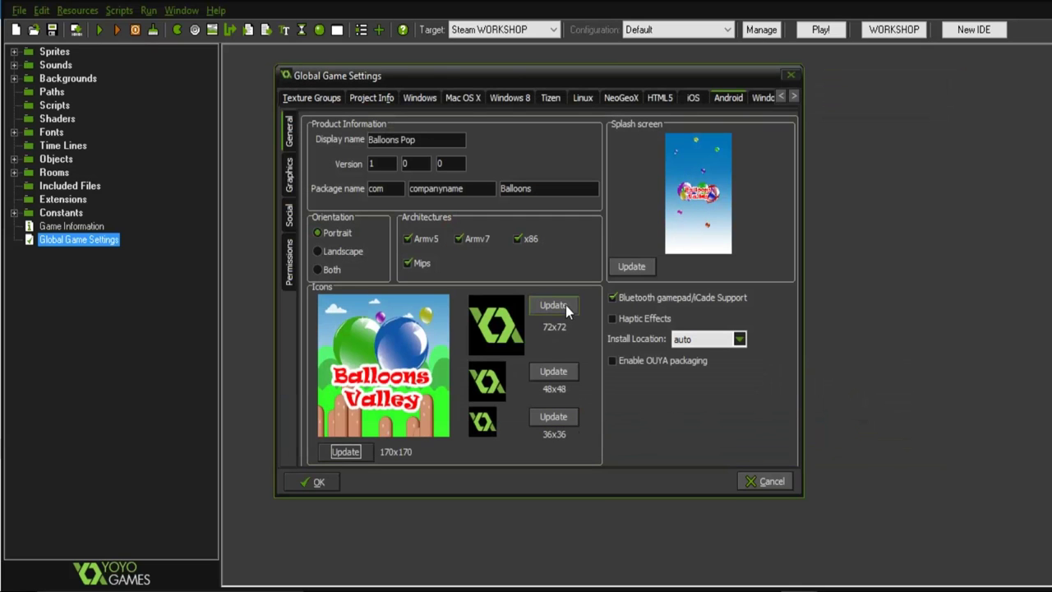
Step: Replace the 72x72, 48x48 and 36x36 Android icons with the matching 72, 48 and 36 images from the logos folder
click(565, 304)
click(634, 206)
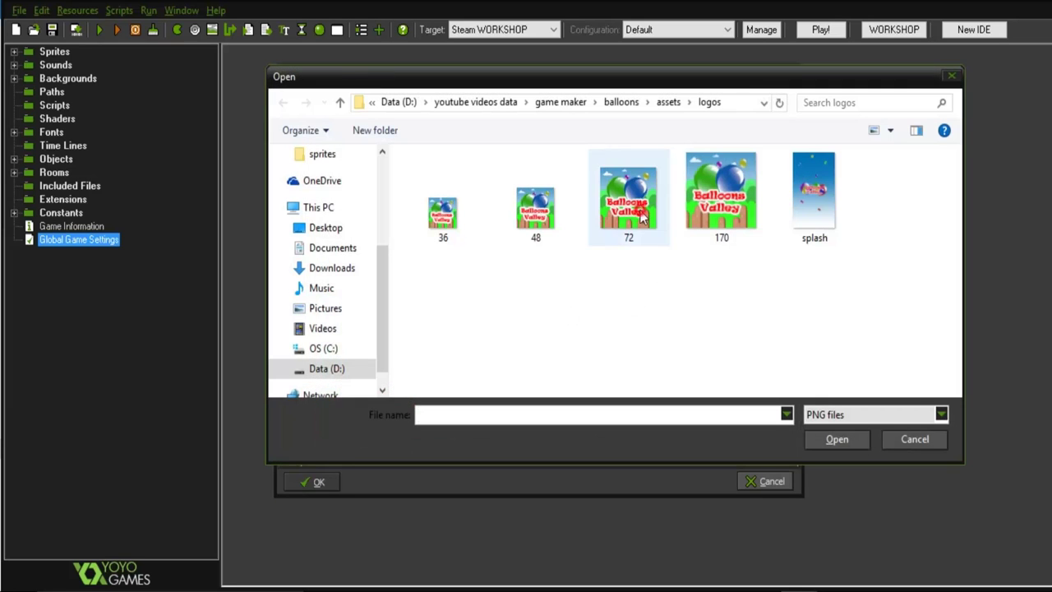
click(831, 439)
click(542, 372)
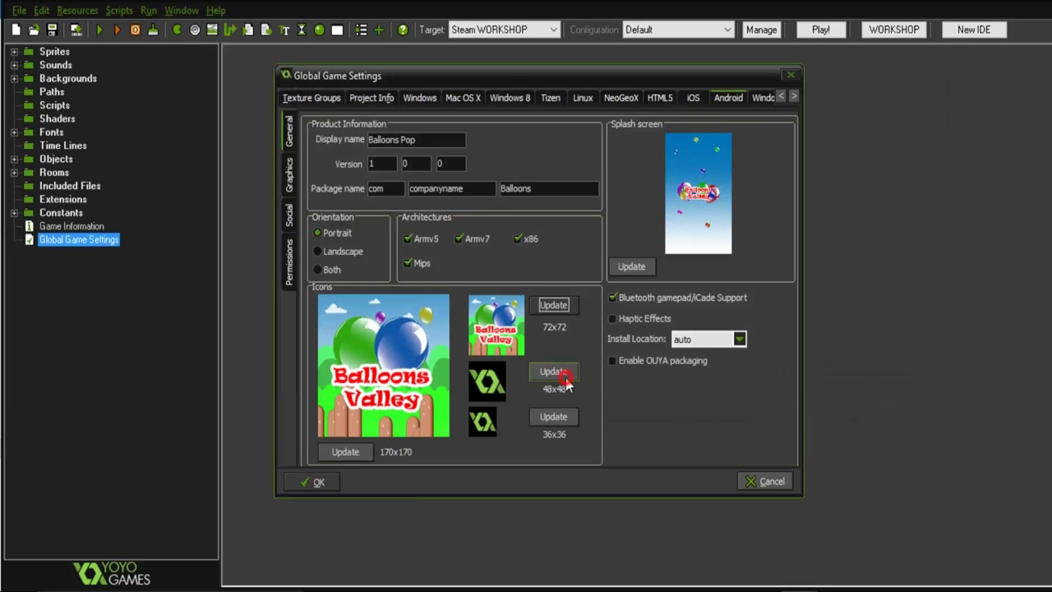
click(535, 191)
click(850, 440)
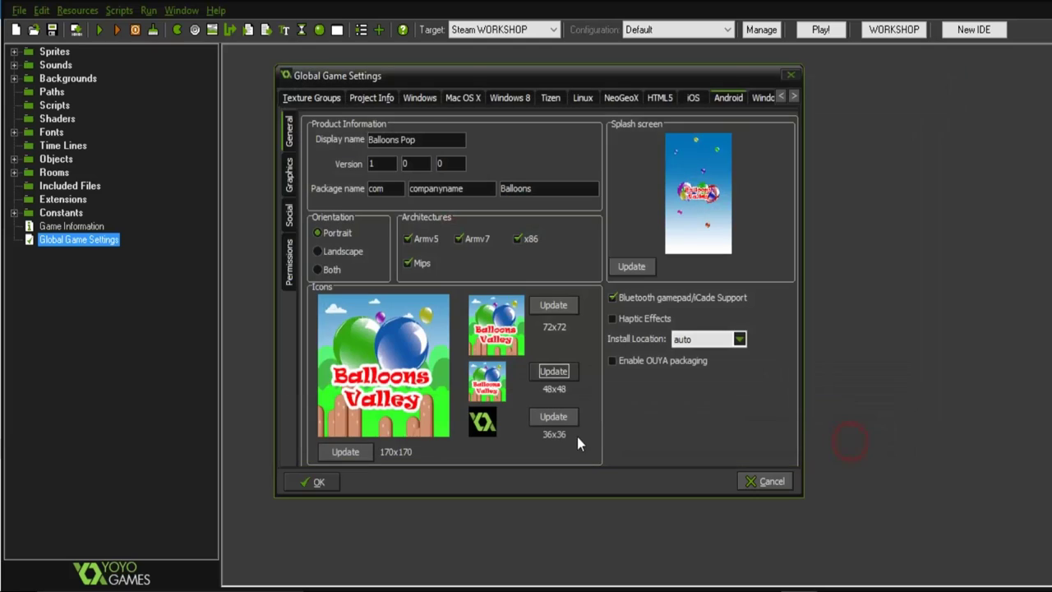
click(553, 419)
click(443, 209)
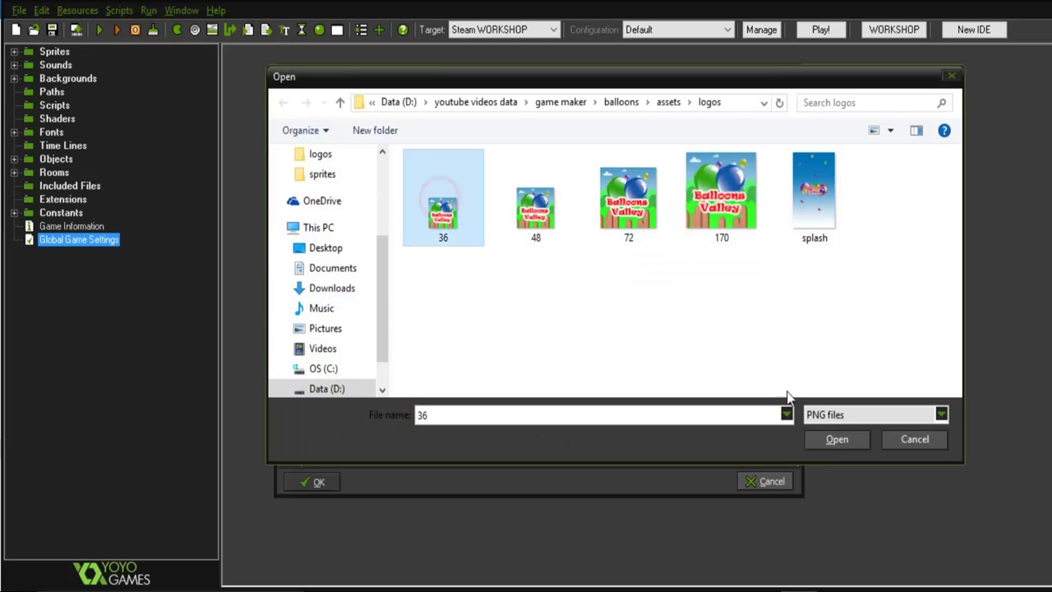
click(827, 449)
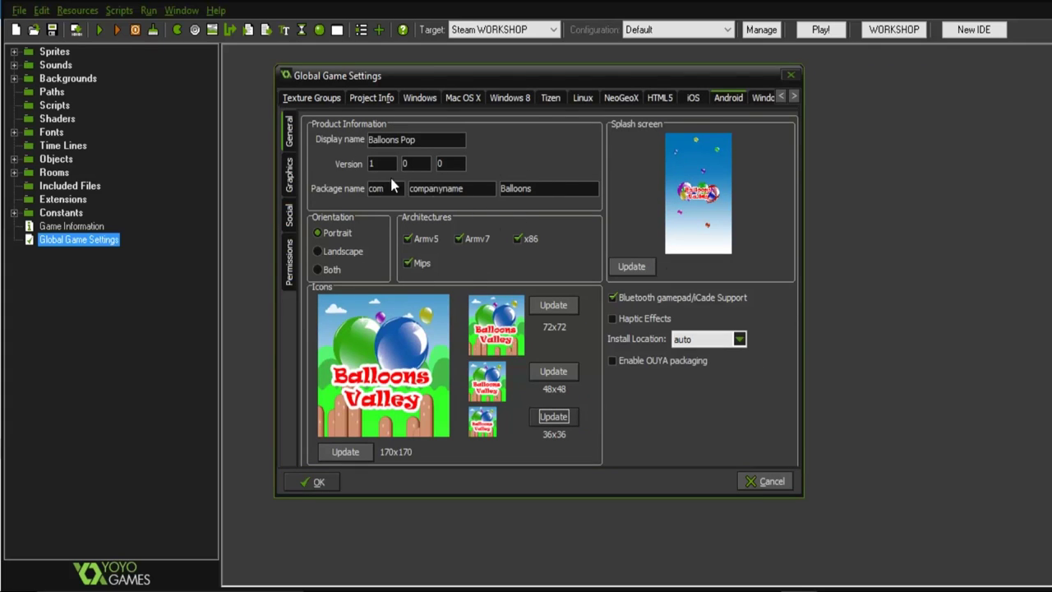
Step: Review the Android graphics options, social service options and permissions list in the Global Game Settings
click(289, 181)
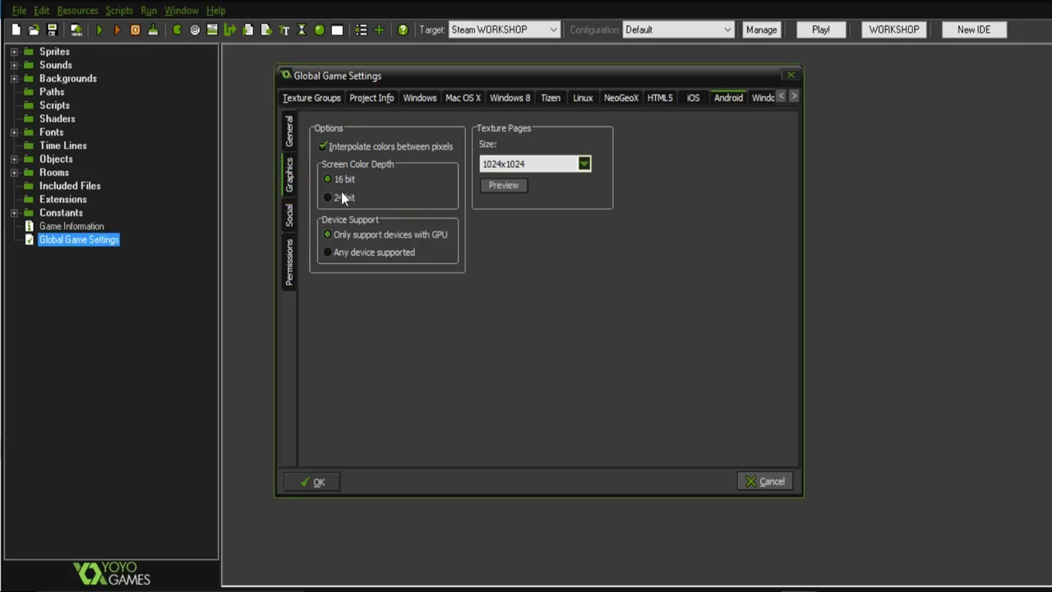
click(290, 217)
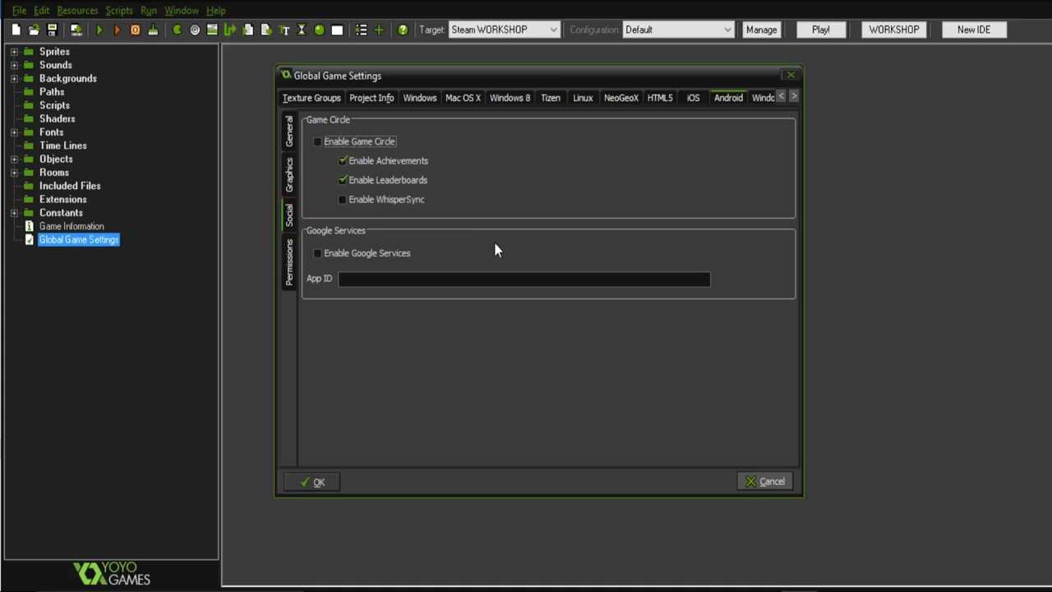
click(293, 274)
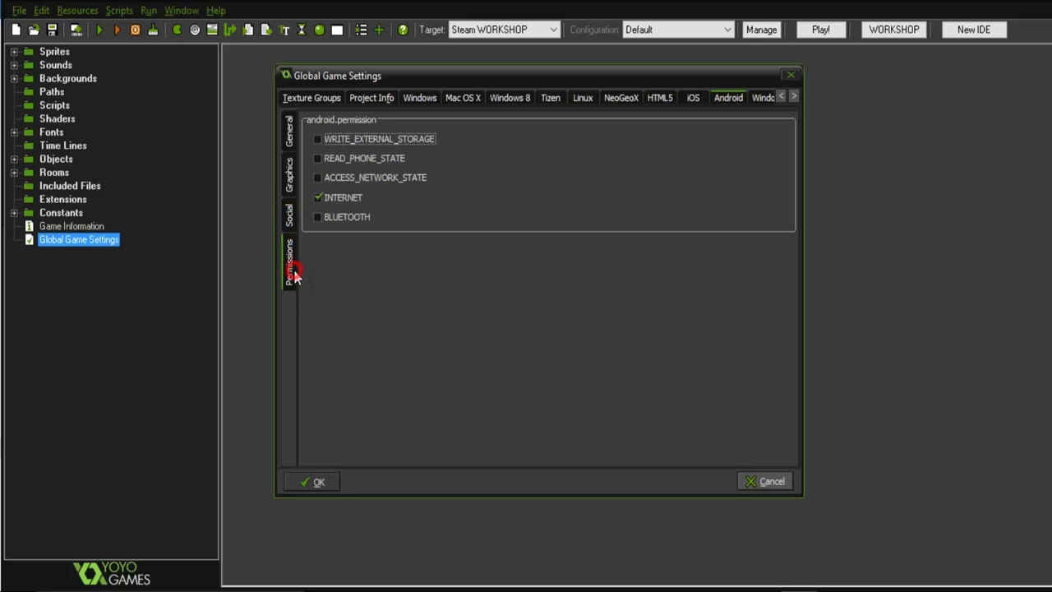
Step: Toggle the Android INTERNET permission off and back on, and accept the Global Game Settings
click(318, 198)
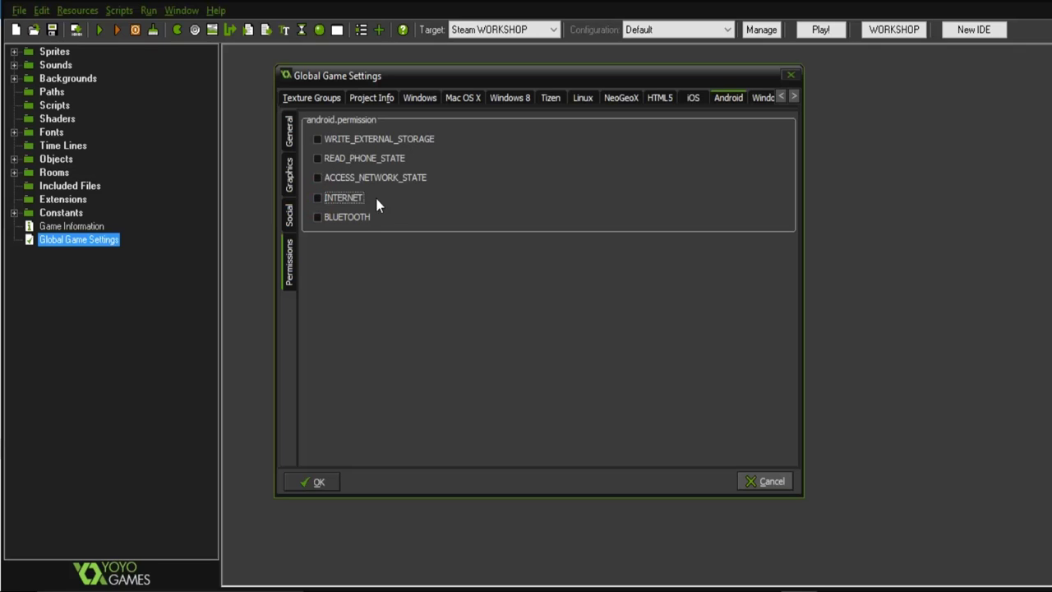
click(318, 197)
click(289, 132)
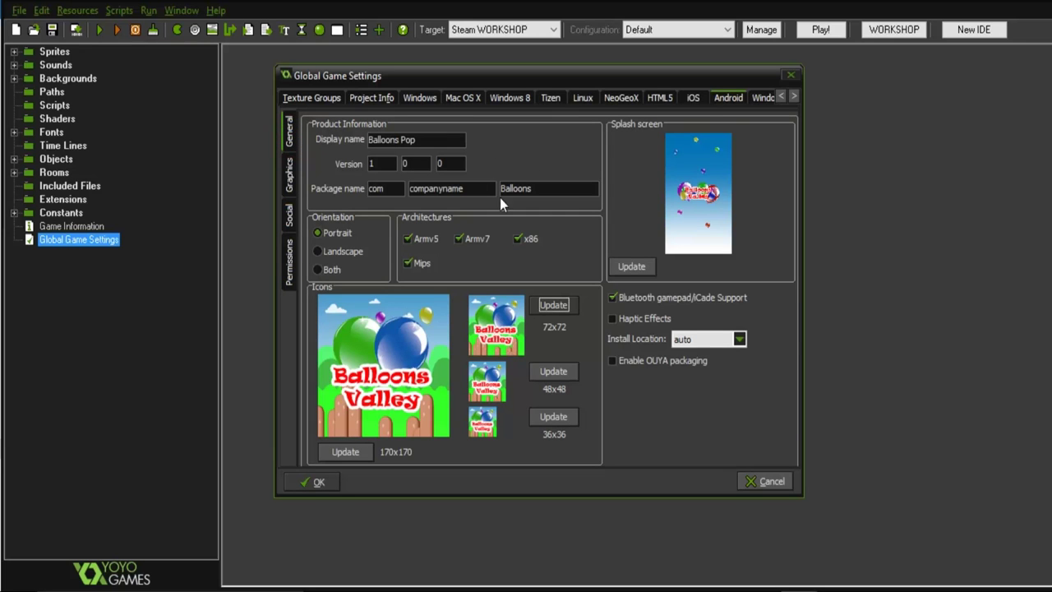
click(316, 478)
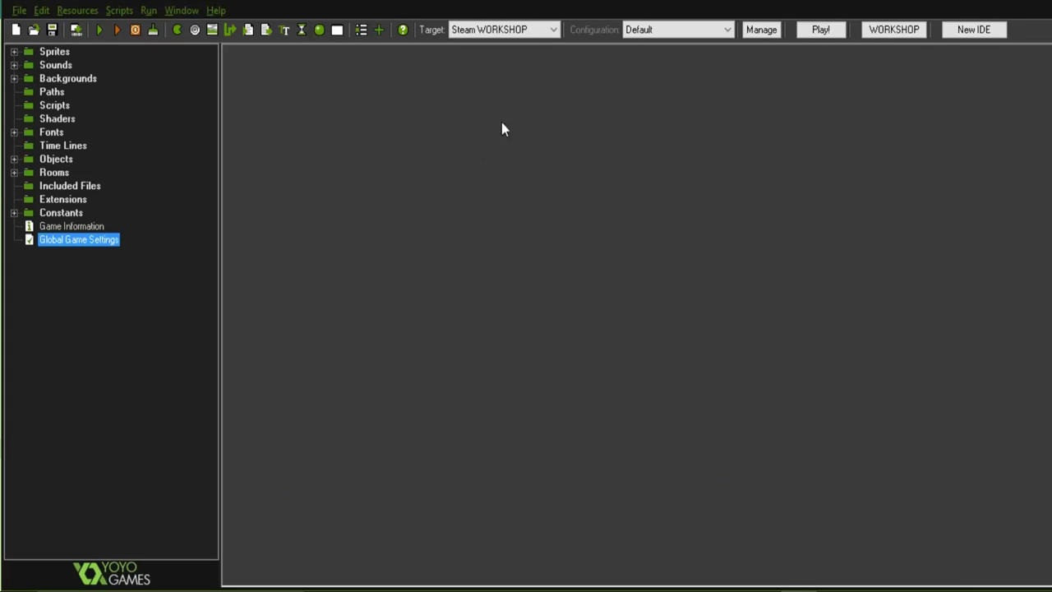
Step: Set the project's build target to Android
click(557, 35)
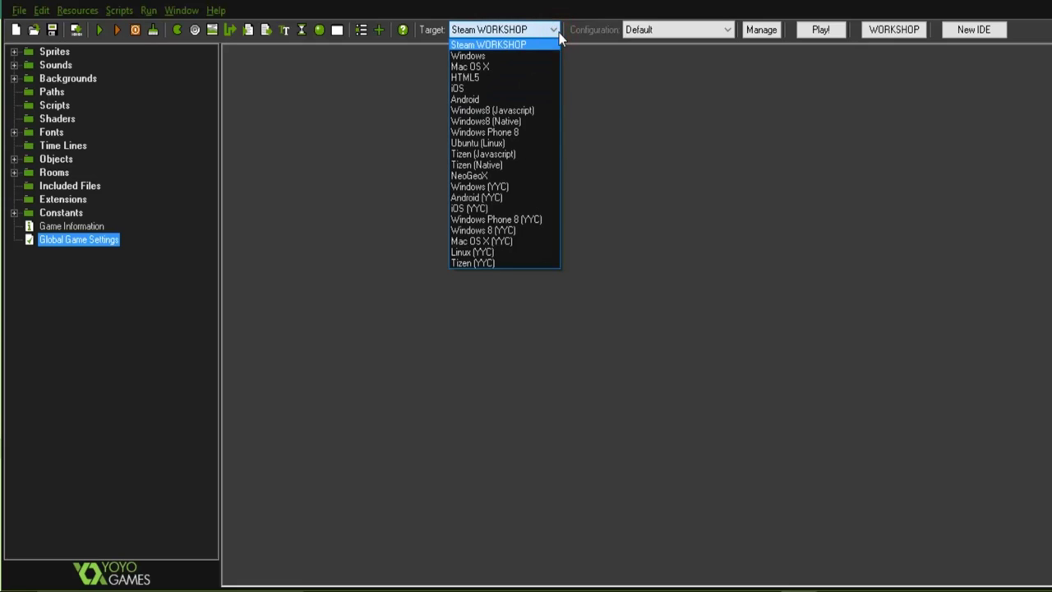
click(472, 100)
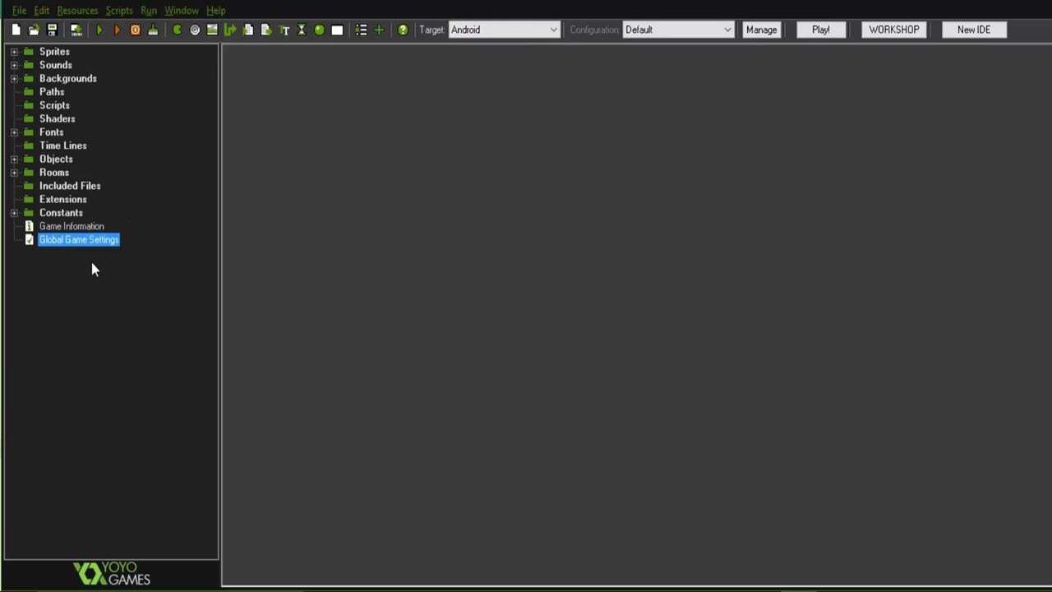
click(542, 33)
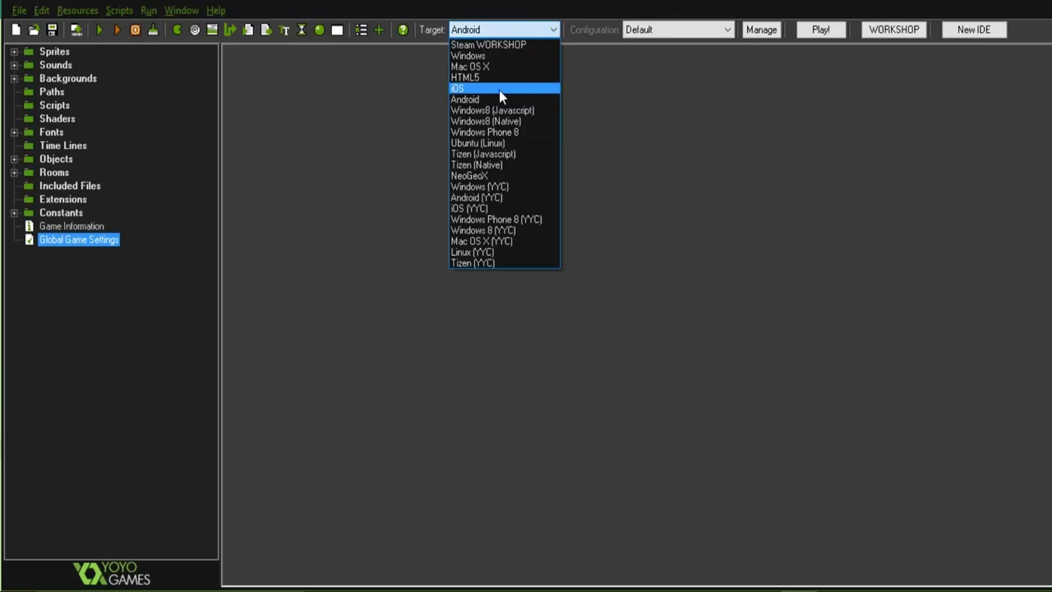
click(489, 97)
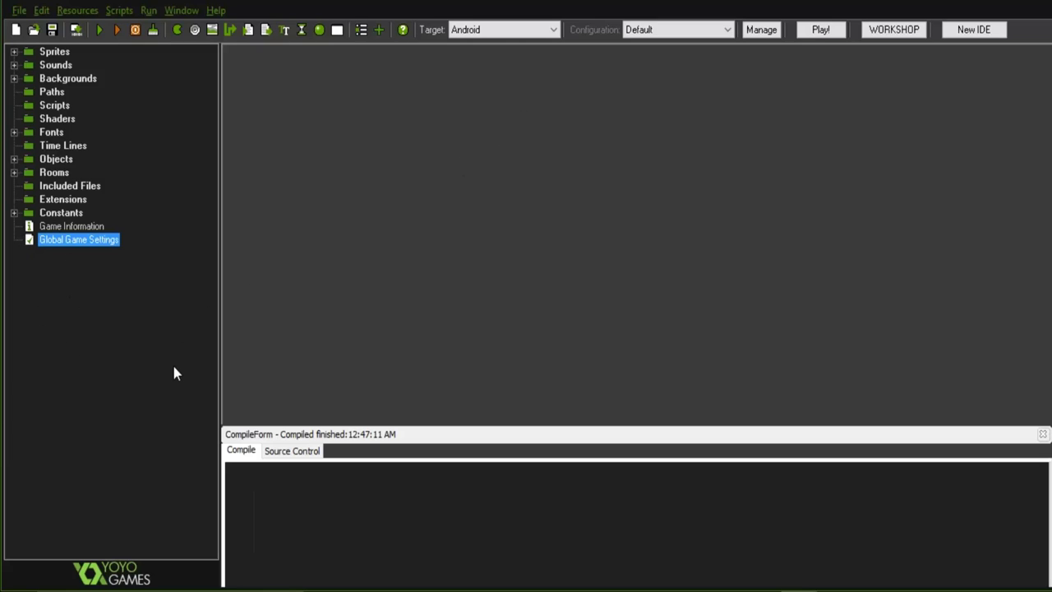
Step: Create the application as an Android APK named Balloons-Default-1.0.1, saved to the Desktop
click(18, 10)
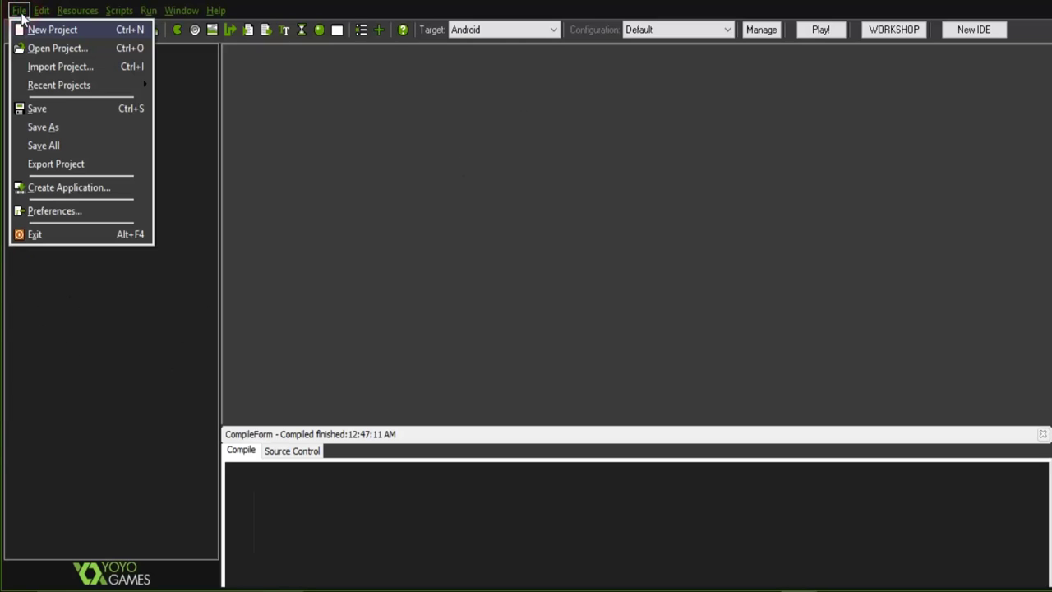
click(97, 187)
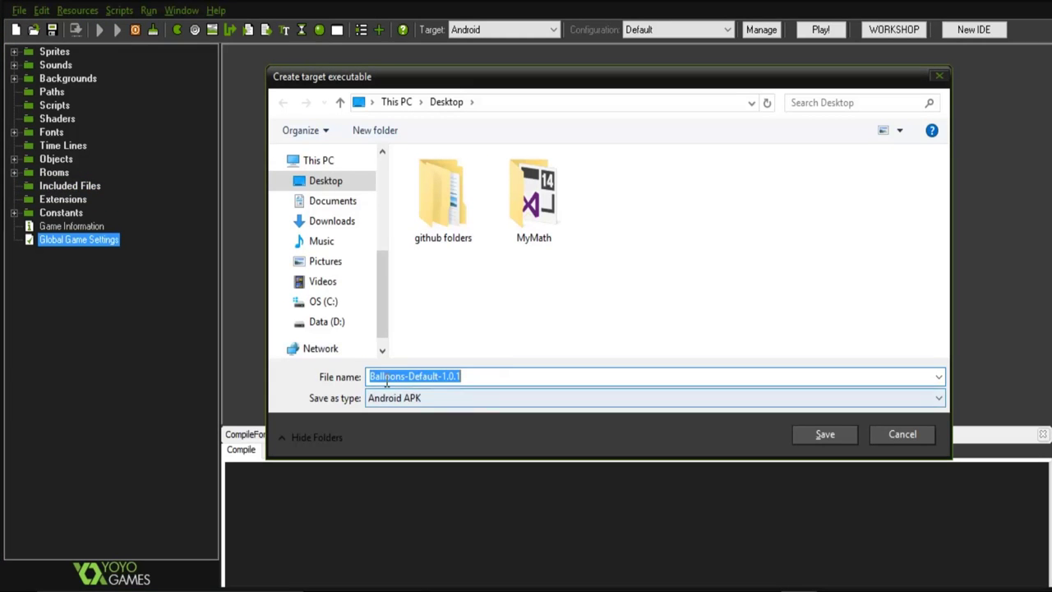
click(437, 378)
double_click(488, 376)
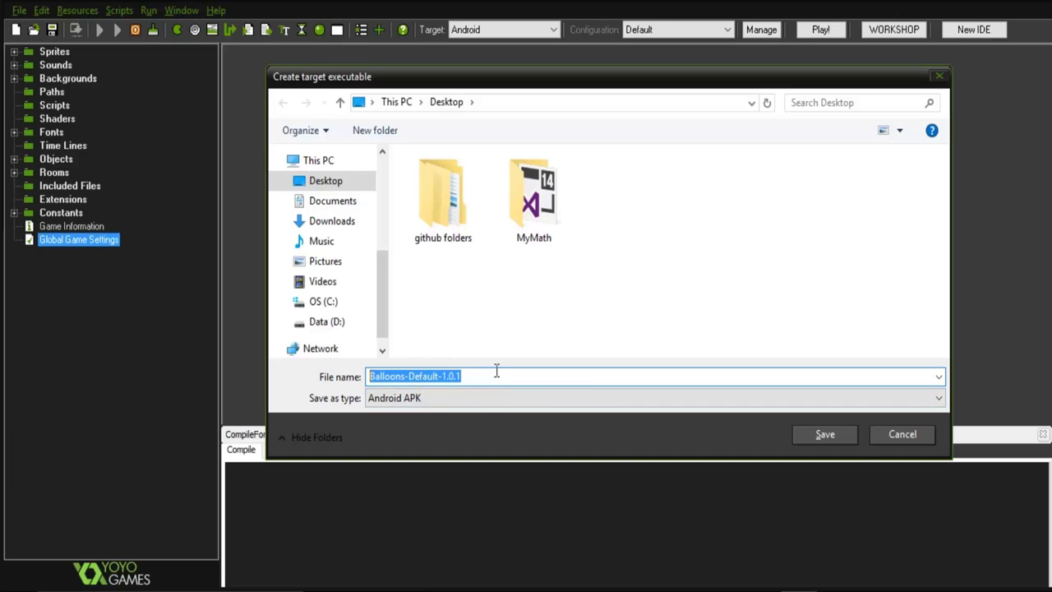
click(485, 377)
click(325, 182)
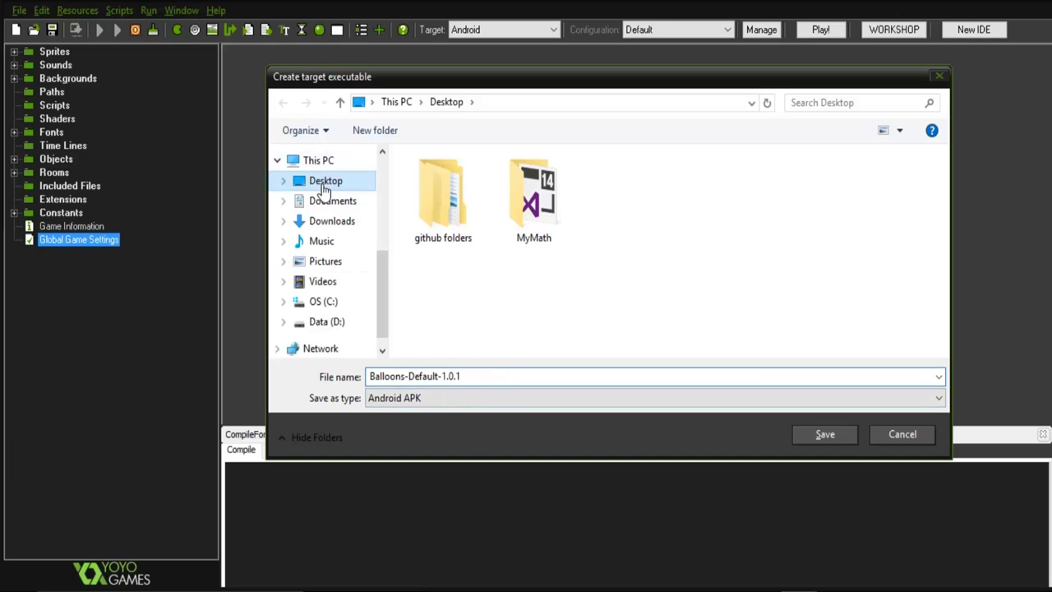
click(825, 438)
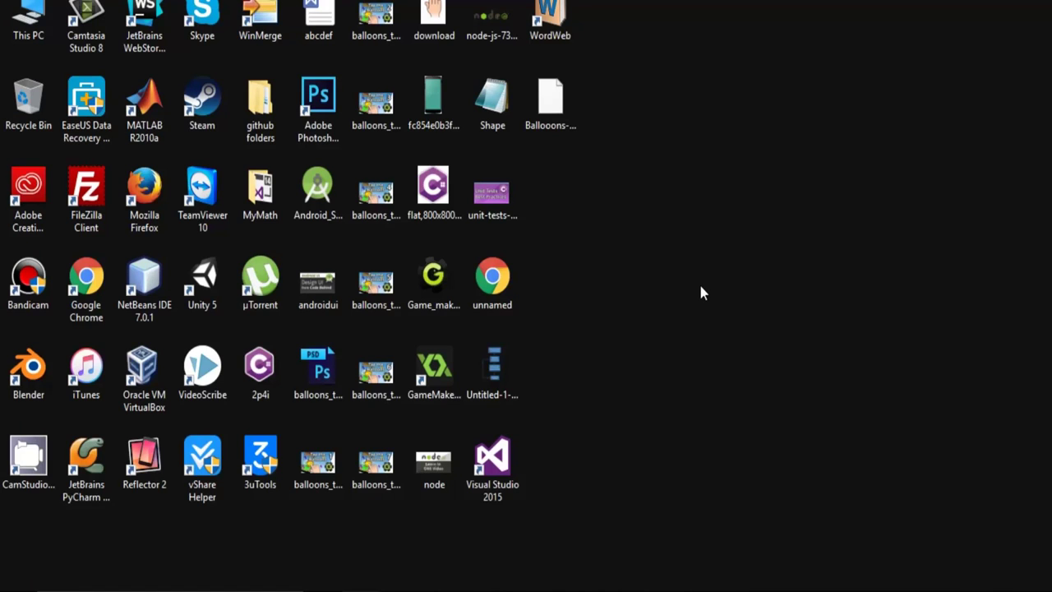
Step: Switch to the Windows desktop and check the exported APK file's full name
click(549, 113)
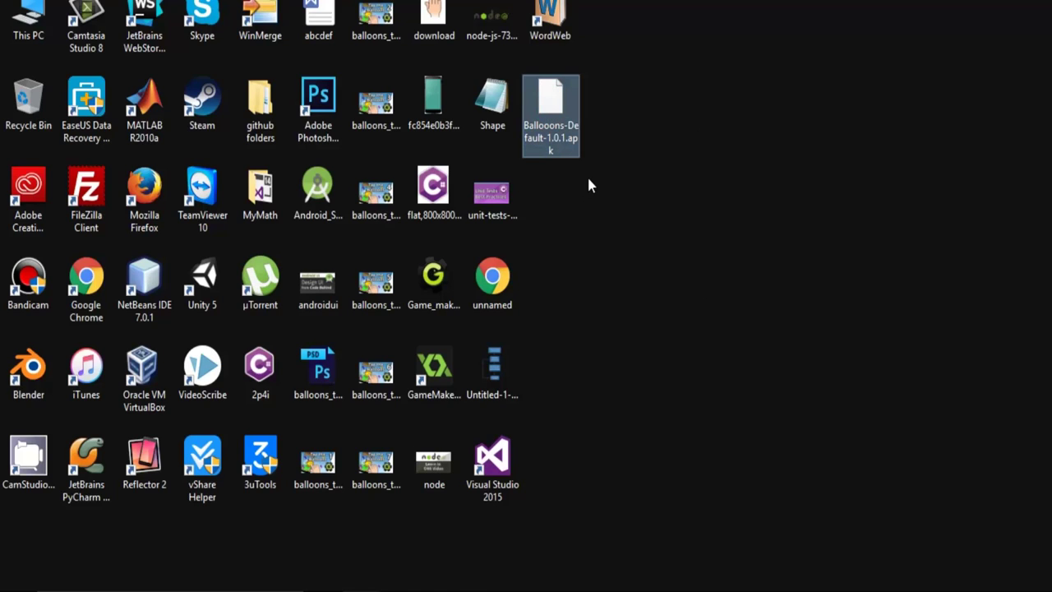
click(618, 221)
right_click(622, 188)
click(667, 237)
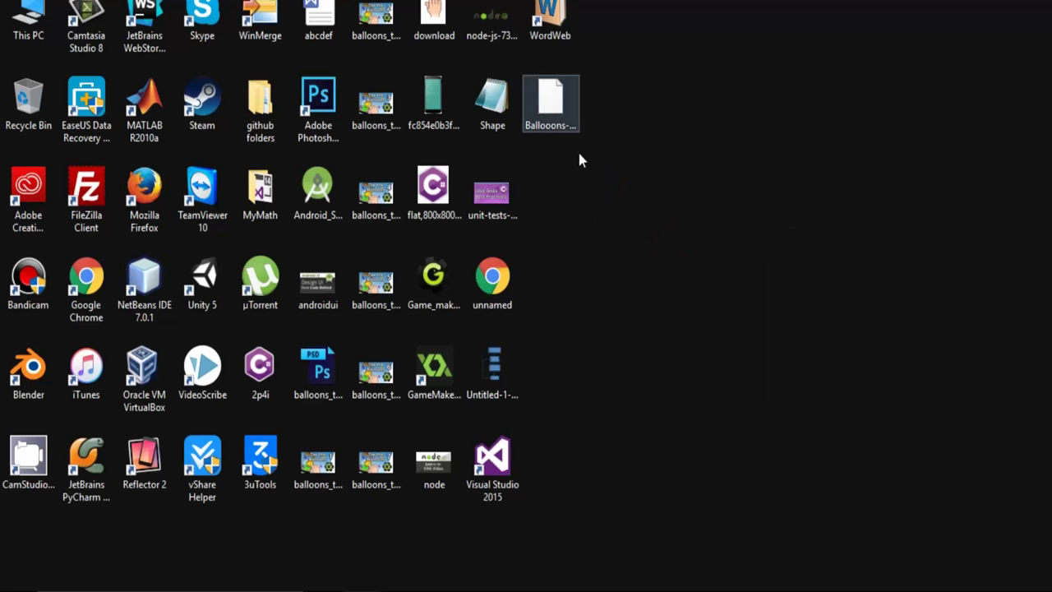